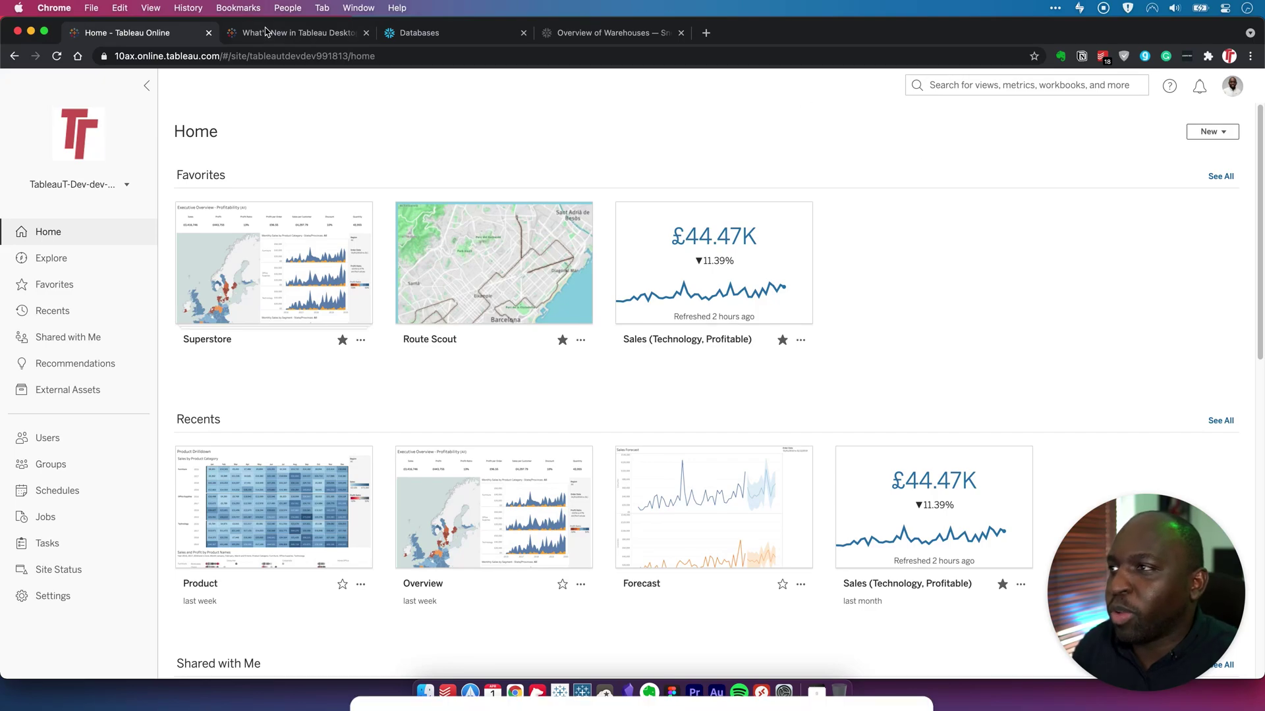
# - Read the What's New help note on the default Snowflake warehouse, then return home
pyautogui.click(298, 32)
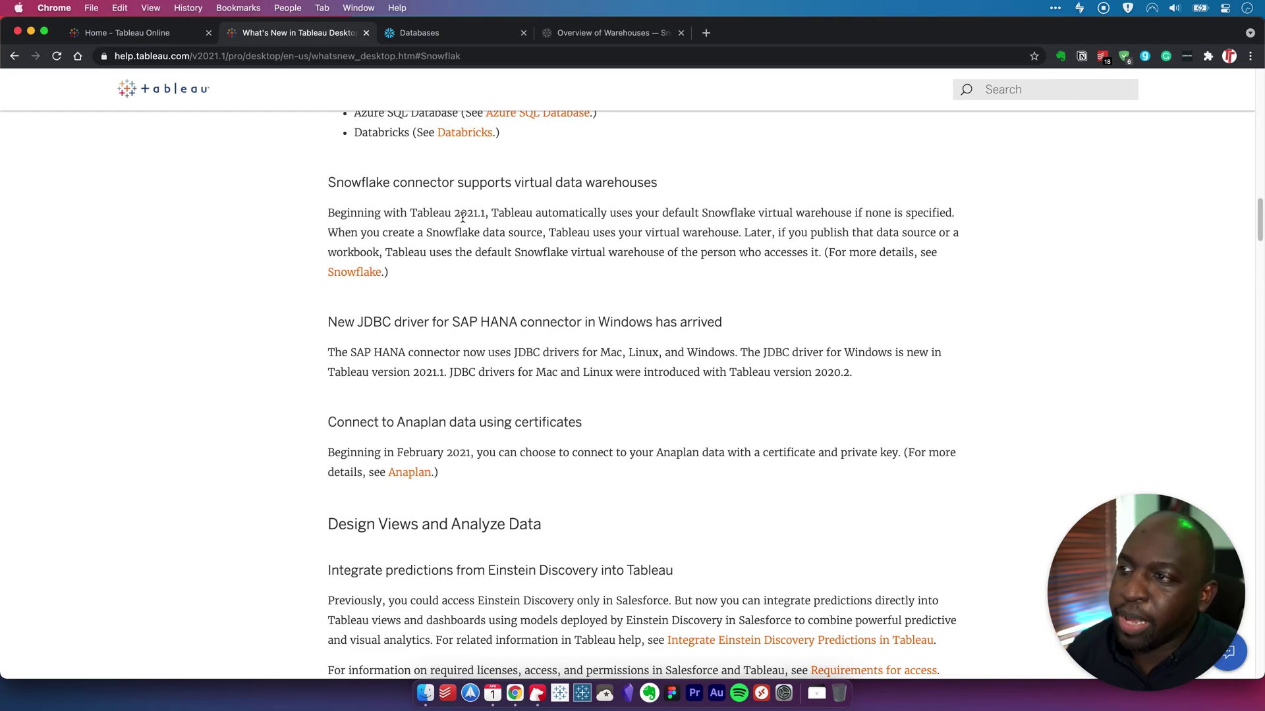
pyautogui.moveTo(495, 213); pyautogui.dragTo(951, 213)
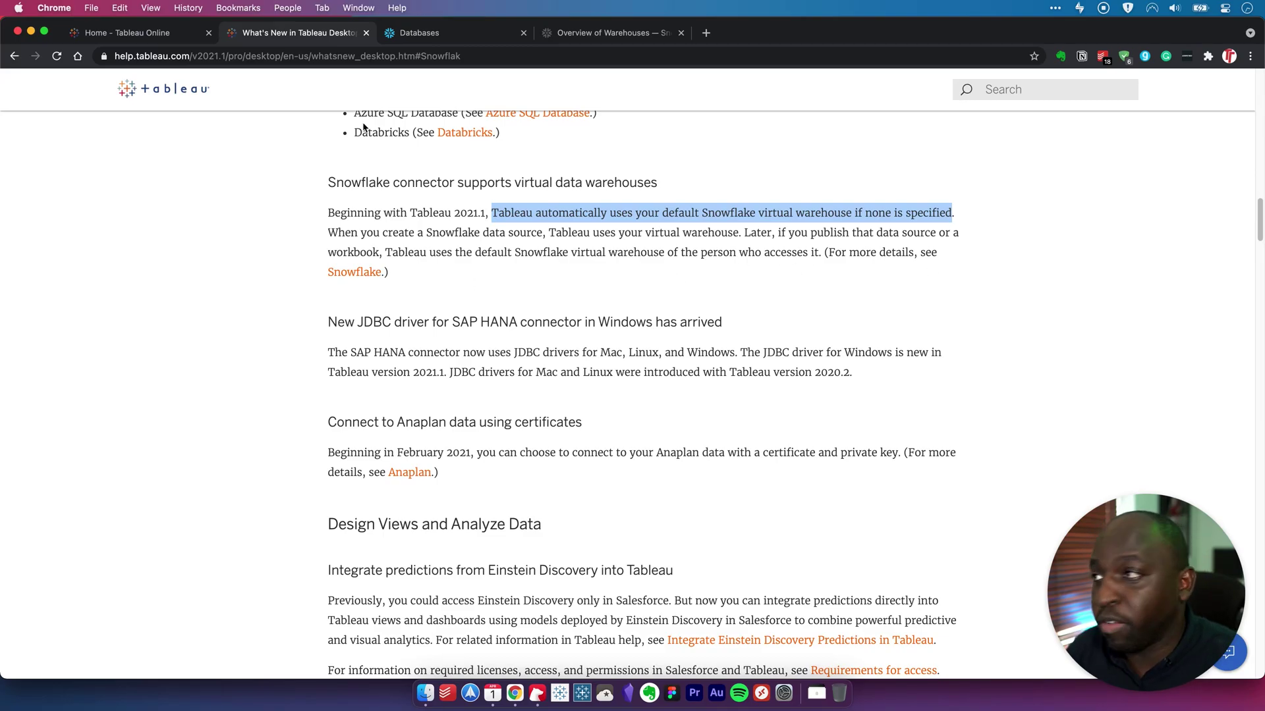
pyautogui.click(197, 33)
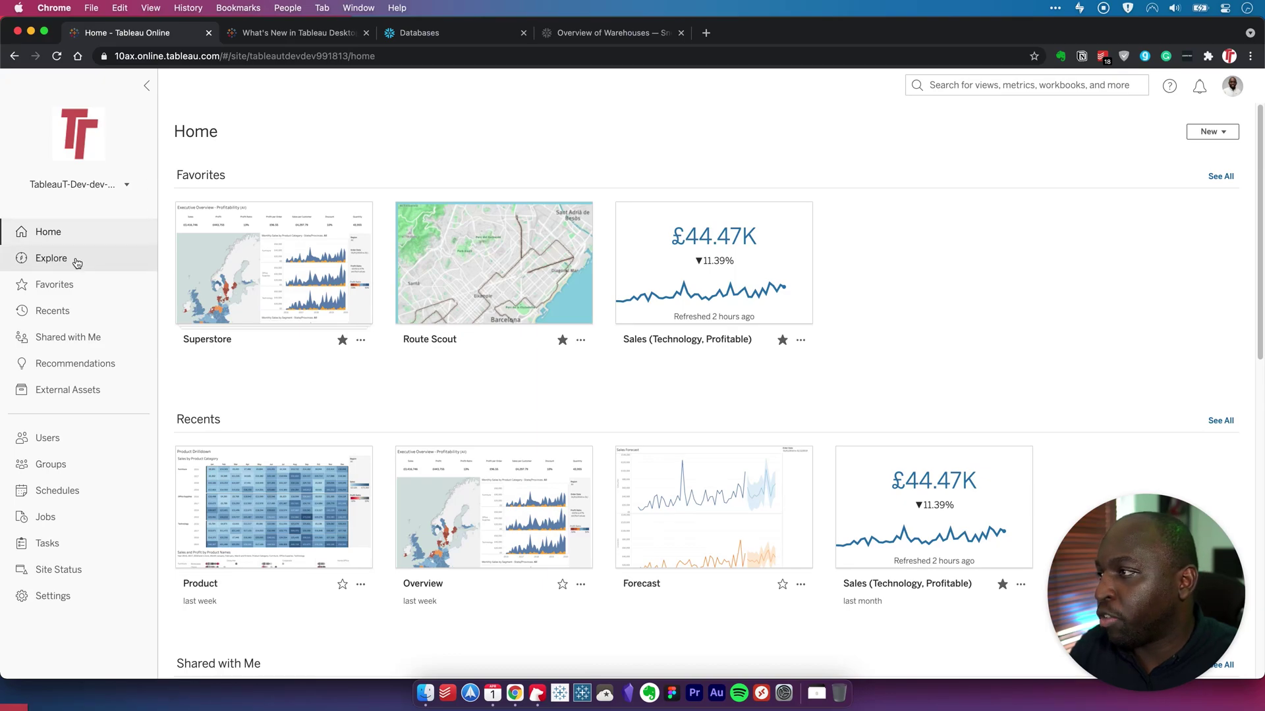
# - Start a new Explore workbook's Snowflake connection and paste the server address
pyautogui.click(99, 257)
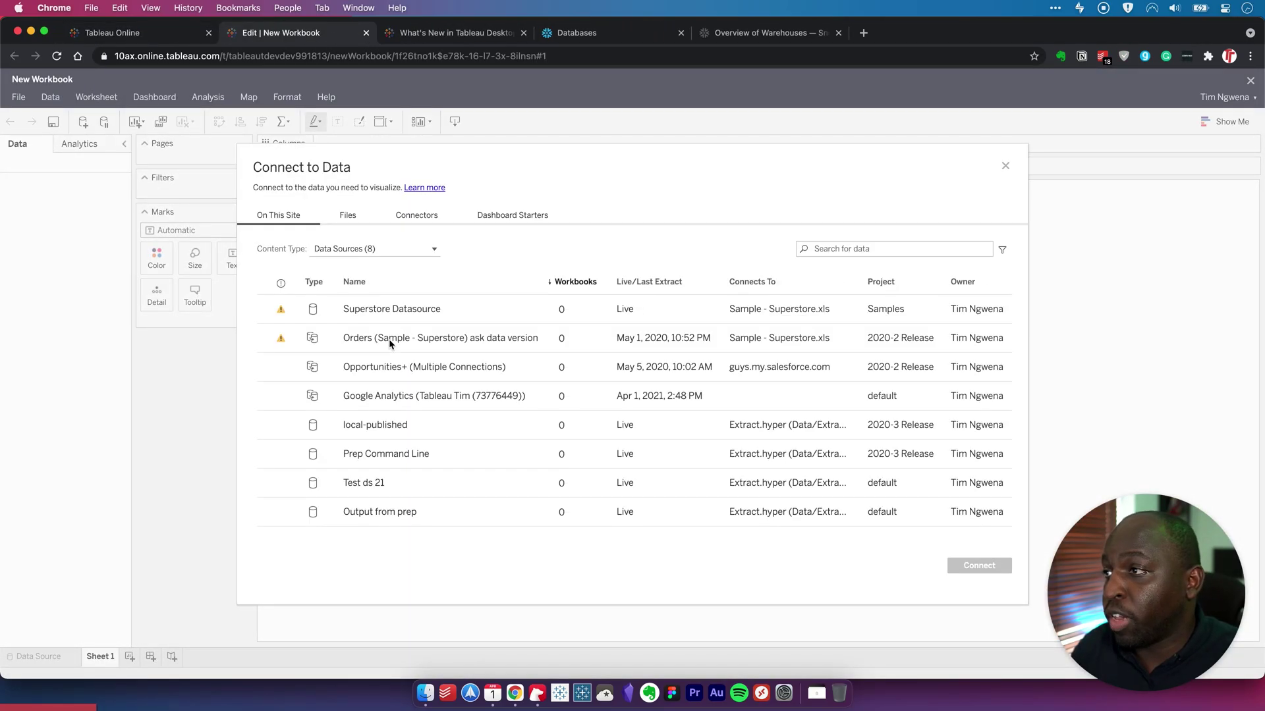
pyautogui.click(414, 218)
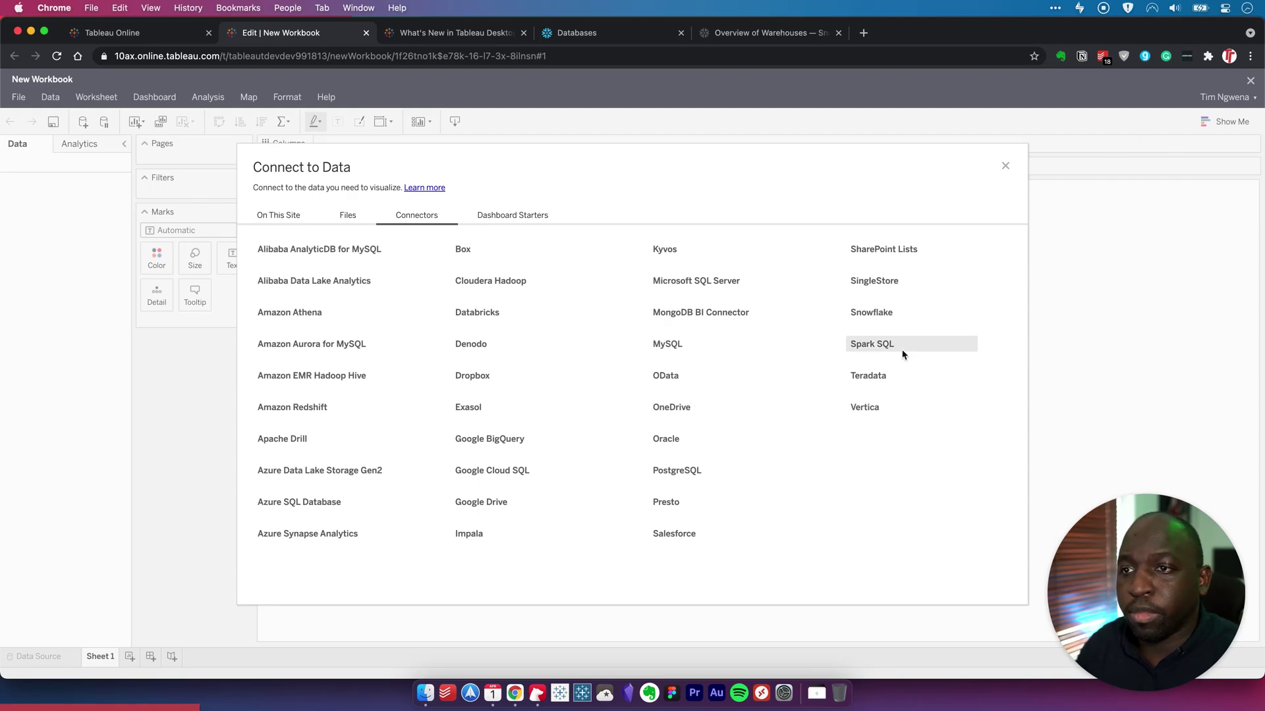
pyautogui.click(888, 314)
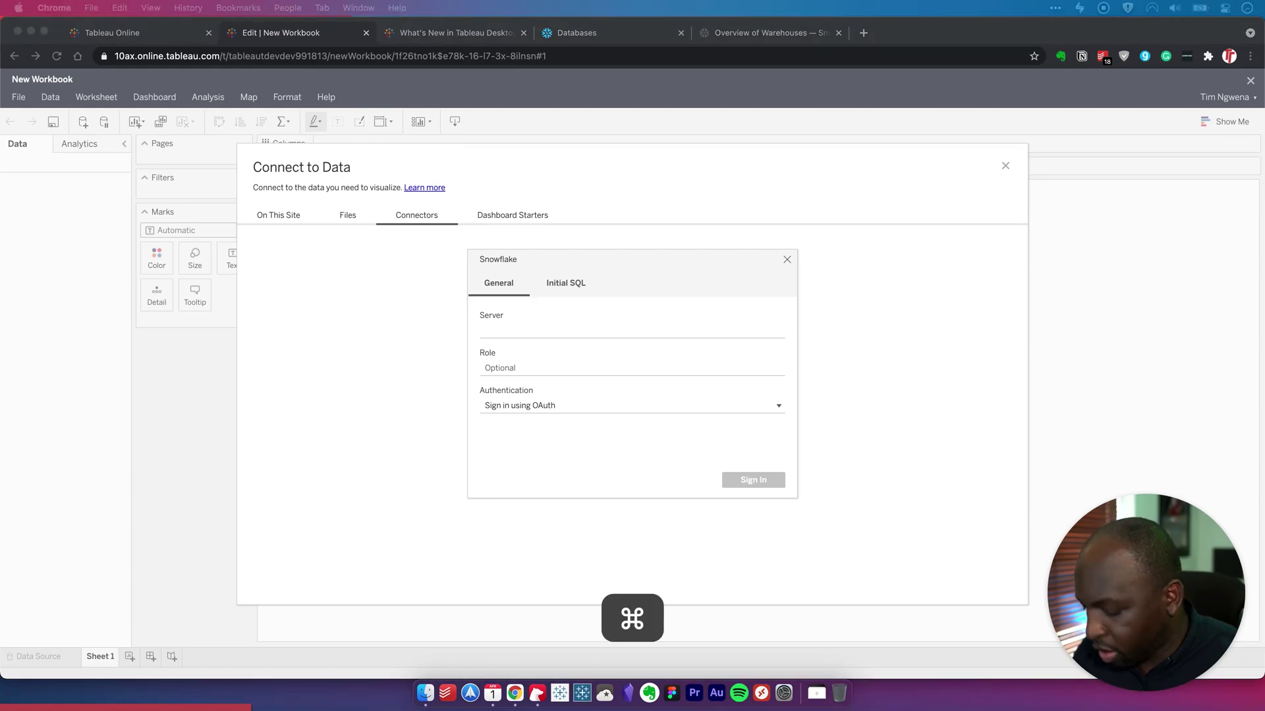
pyautogui.press('super+c')
pyautogui.click(488, 329)
pyautogui.press('super+v')
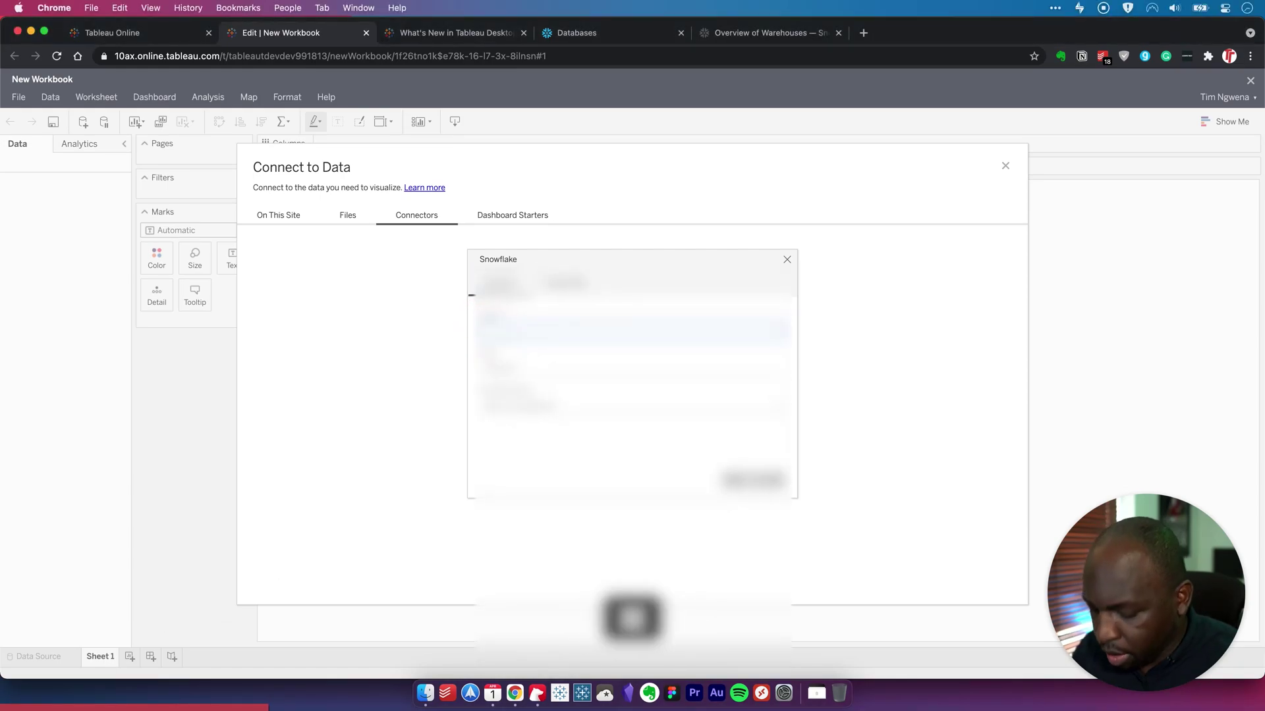
# - Use username and password authentication, enter the credentials and sign in
pyautogui.click(524, 403)
pyautogui.click(524, 440)
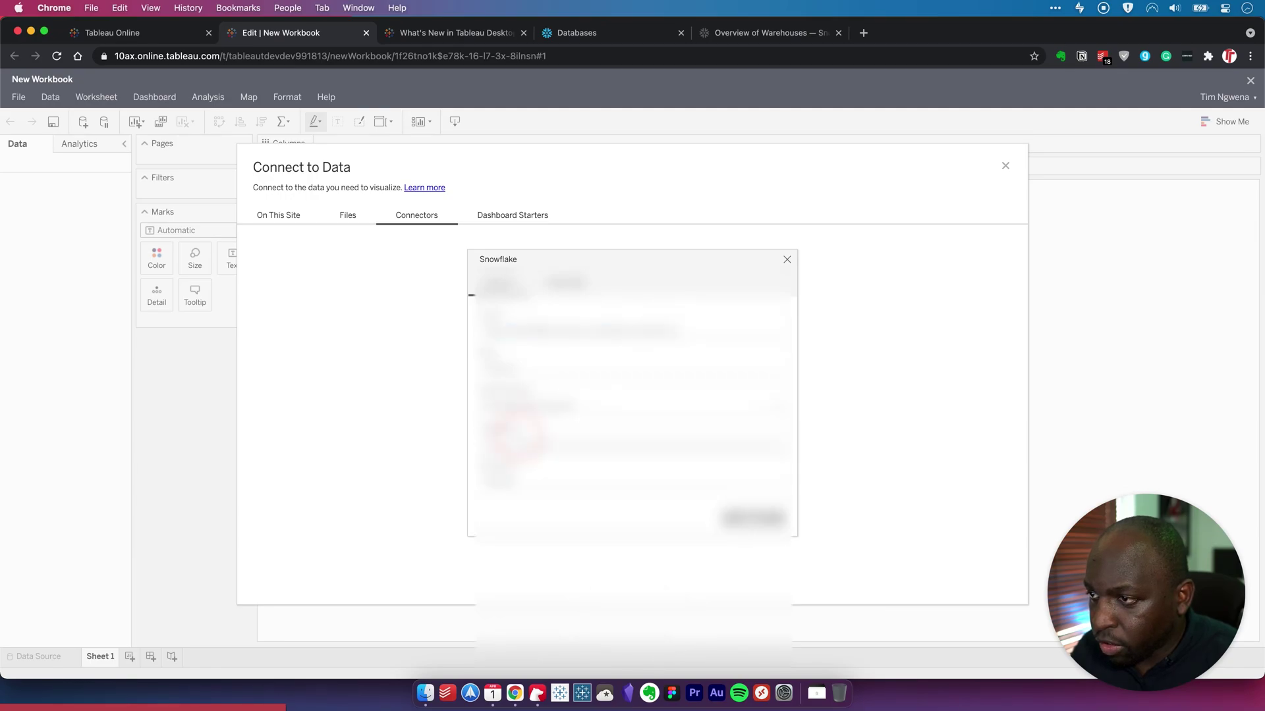
pyautogui.click(597, 409)
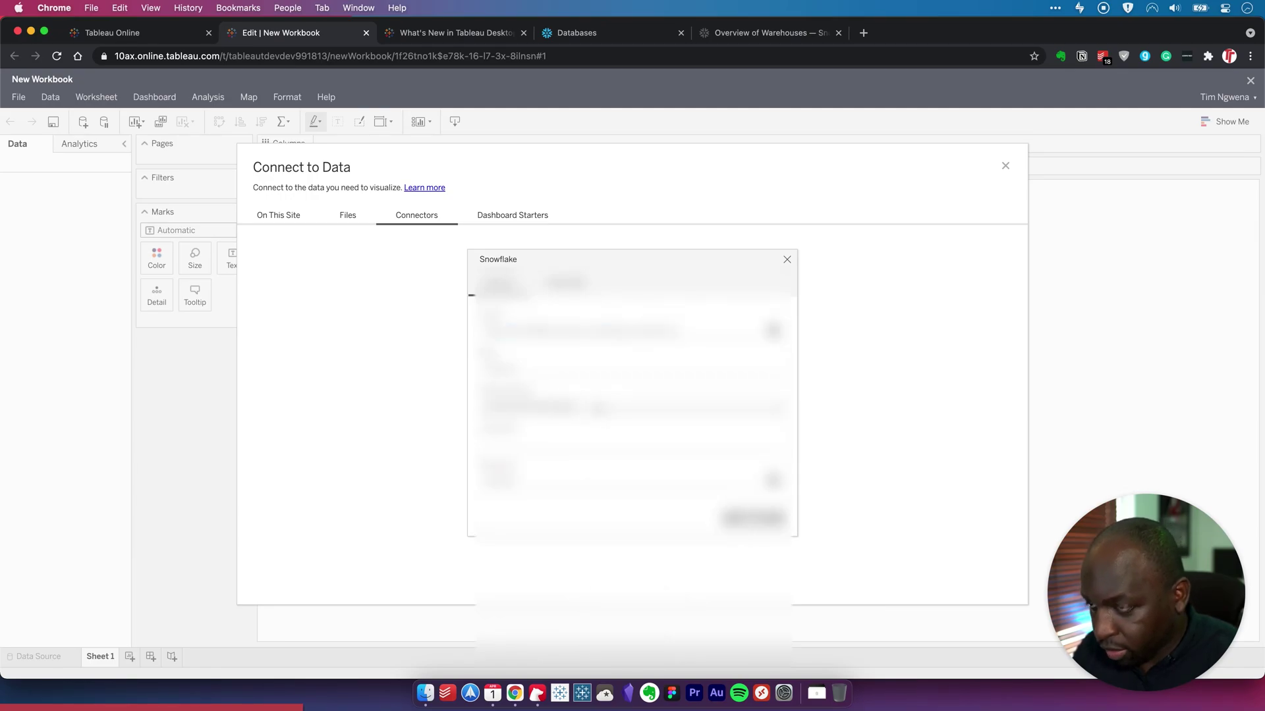
pyautogui.click(580, 362)
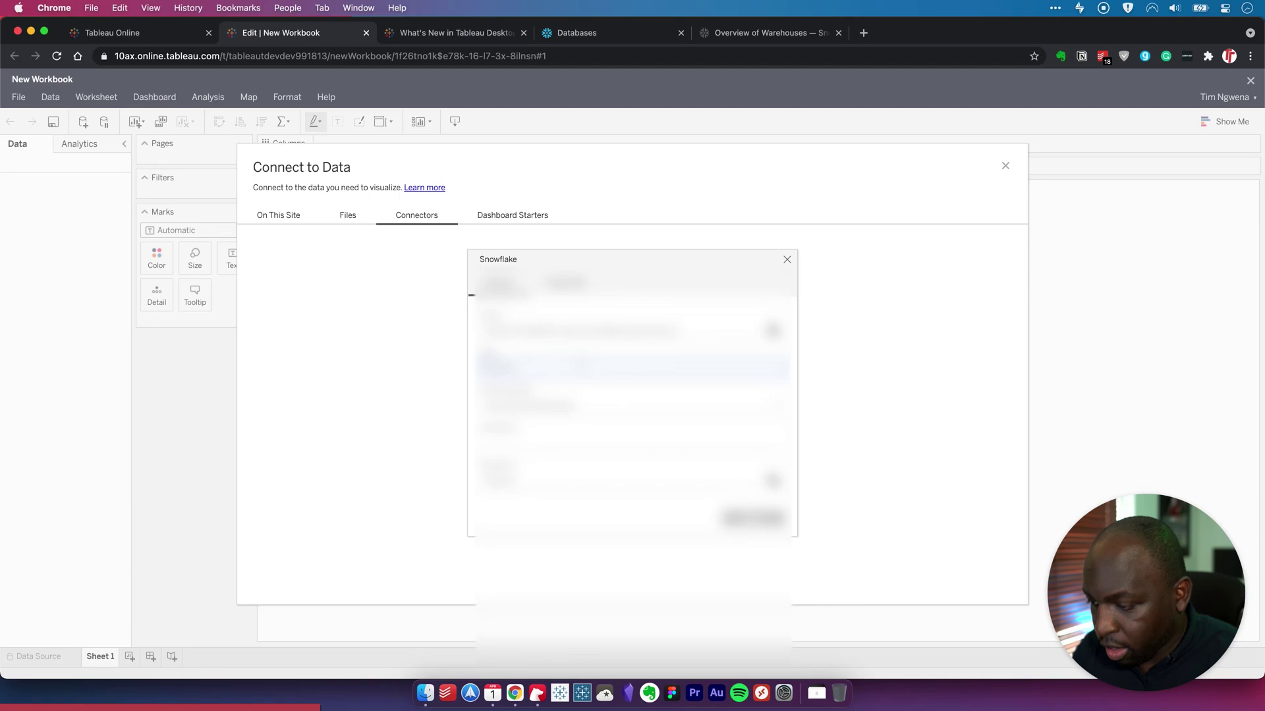
pyautogui.press('Tab')
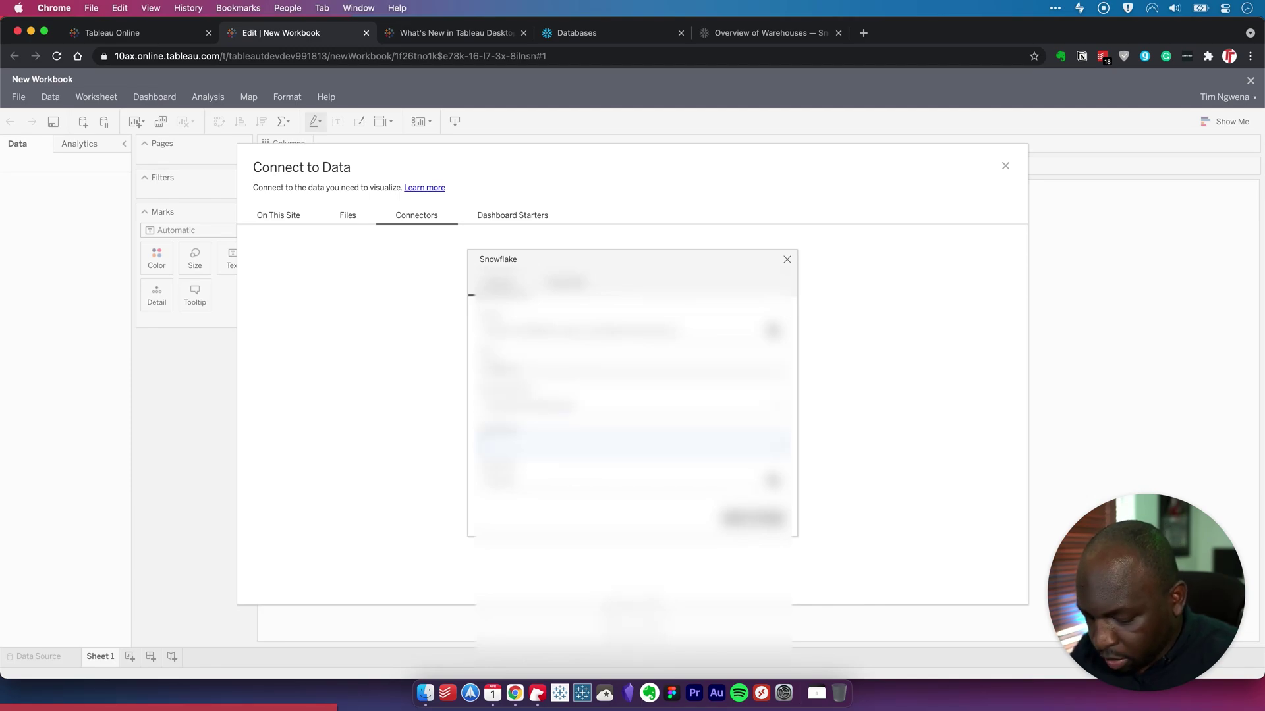
pyautogui.write('********')
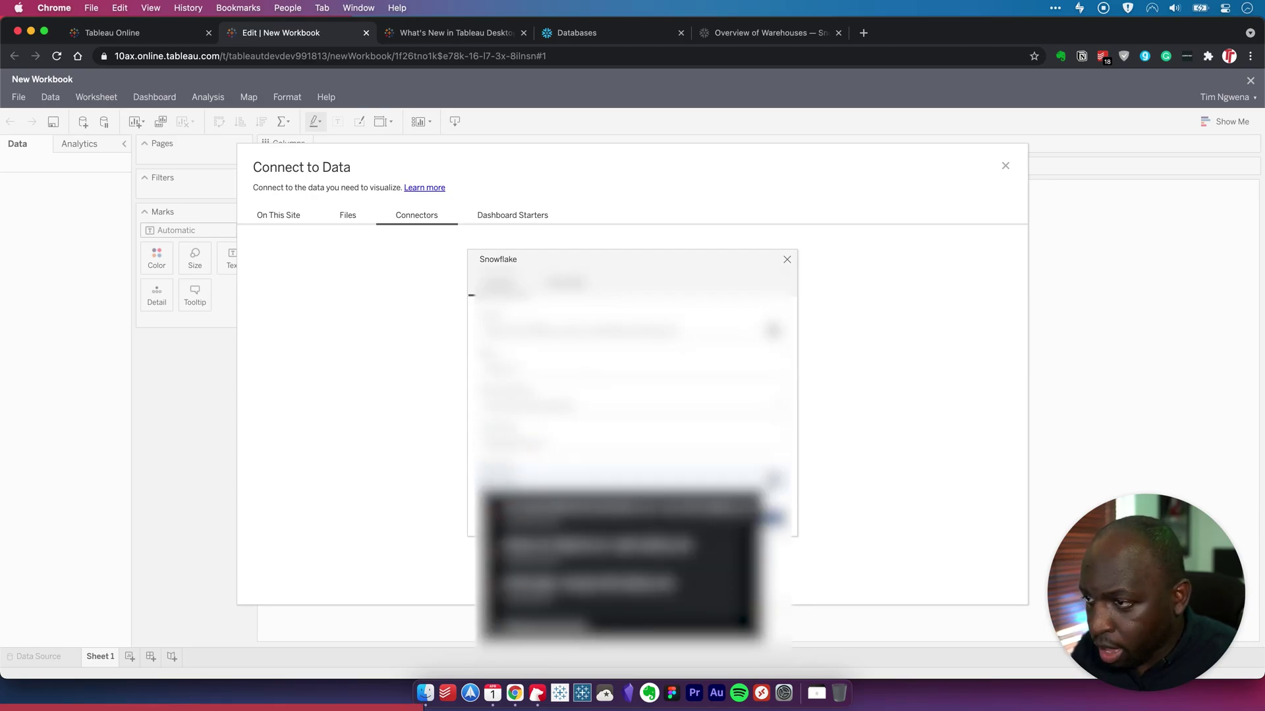
pyautogui.press('Tab')
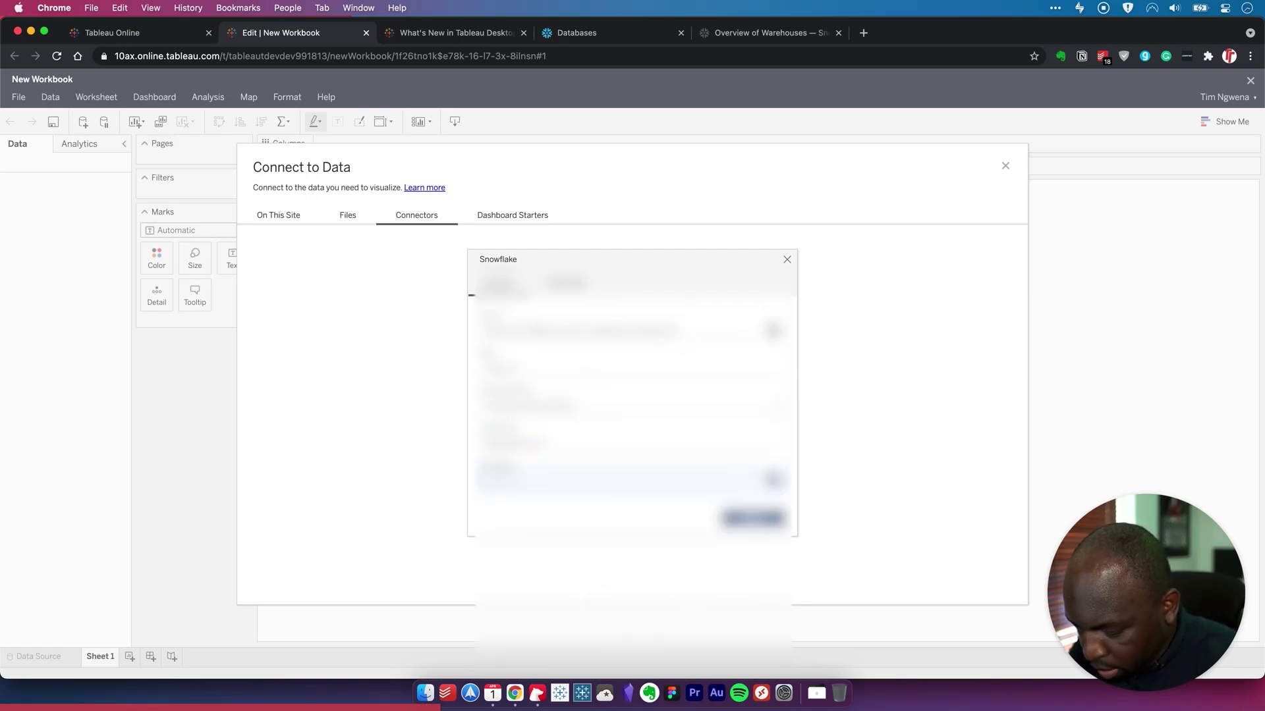
pyautogui.press('Tab')
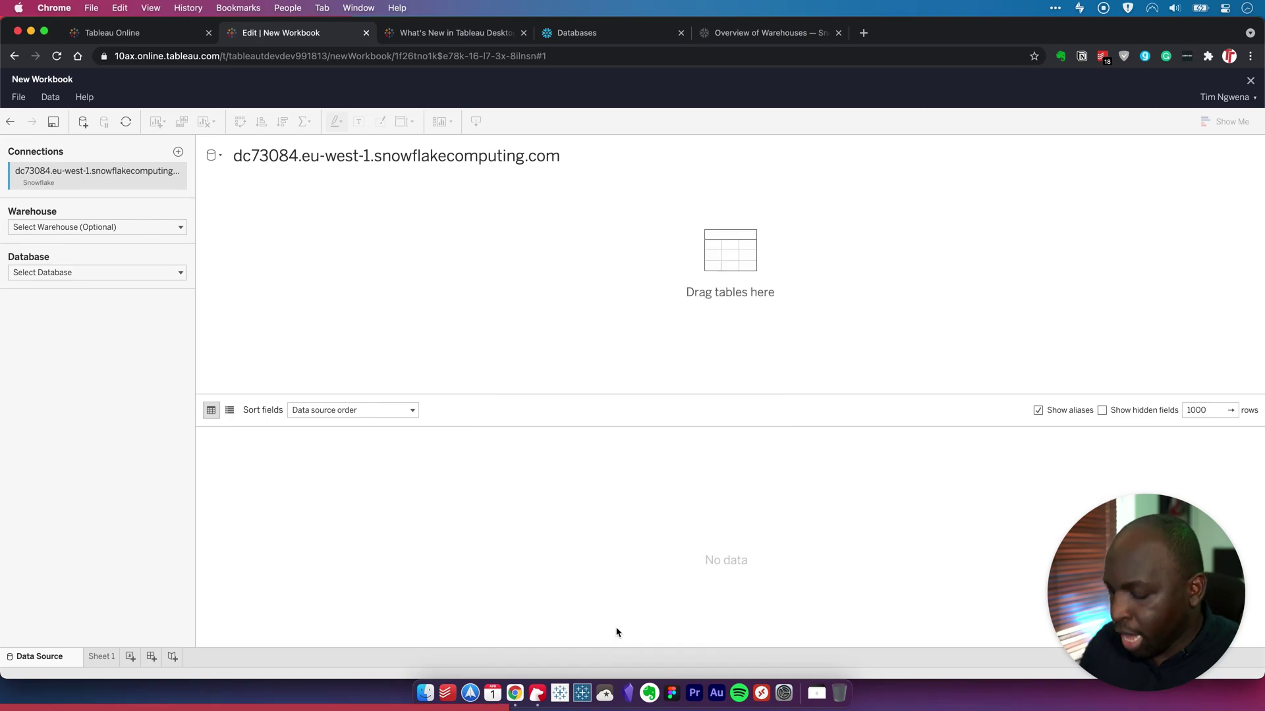
# - Select the SNOWFLAKE_SAMPLE_DATA database and the TPCH_SF100 schema
pyautogui.click(678, 30)
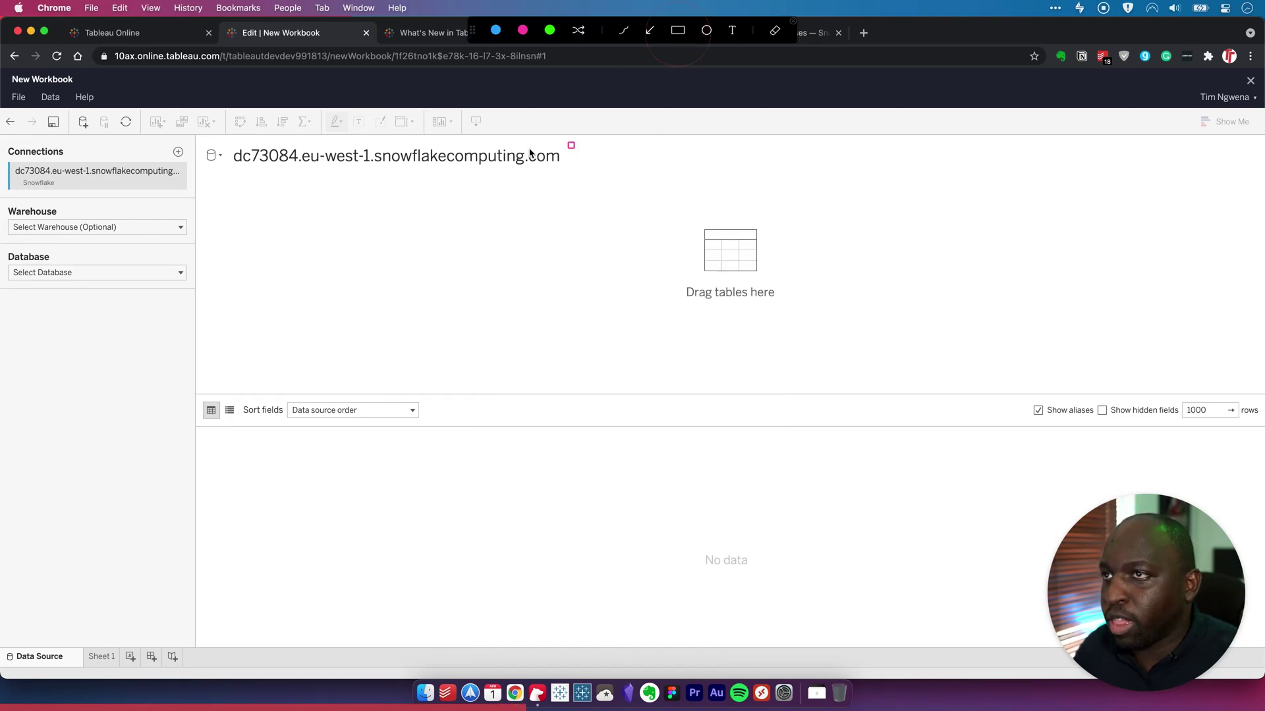
pyautogui.moveTo(6, 202)
pyautogui.mouseDown()
pyautogui.moveTo(112, 245)
pyautogui.moveTo(194, 251)
pyautogui.mouseUp()
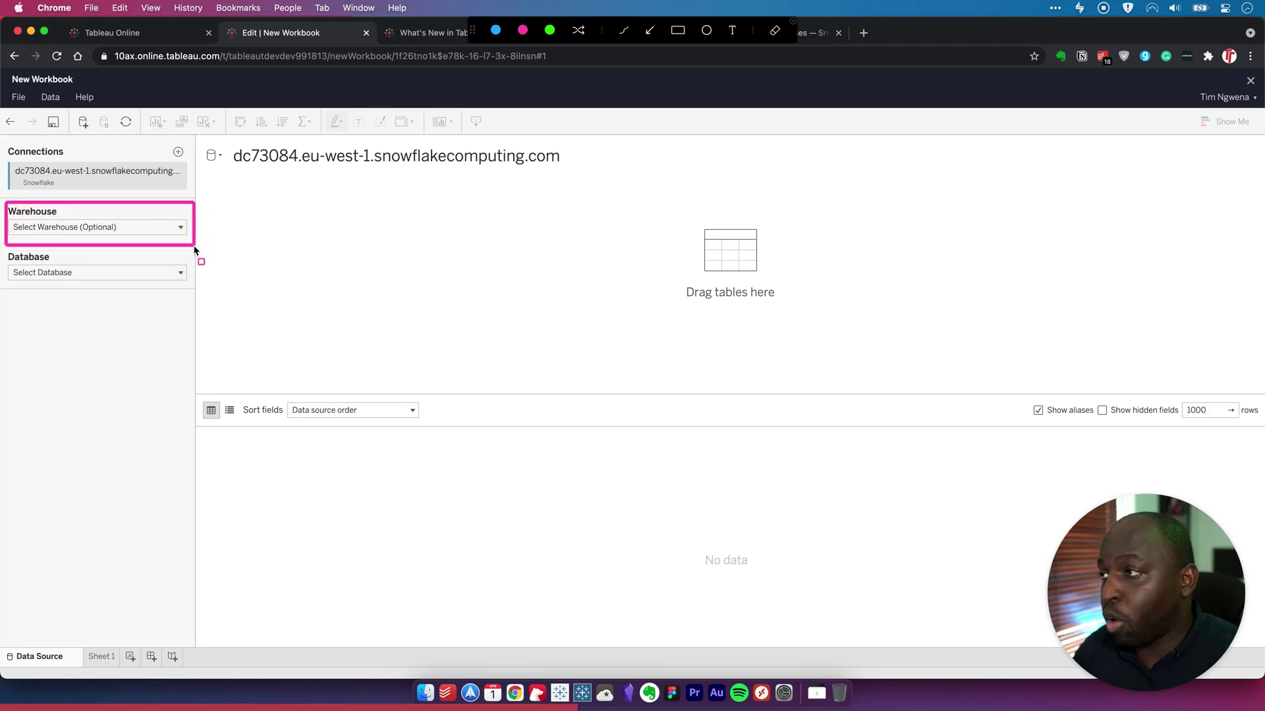
pyautogui.press('Escape')
pyautogui.click(96, 277)
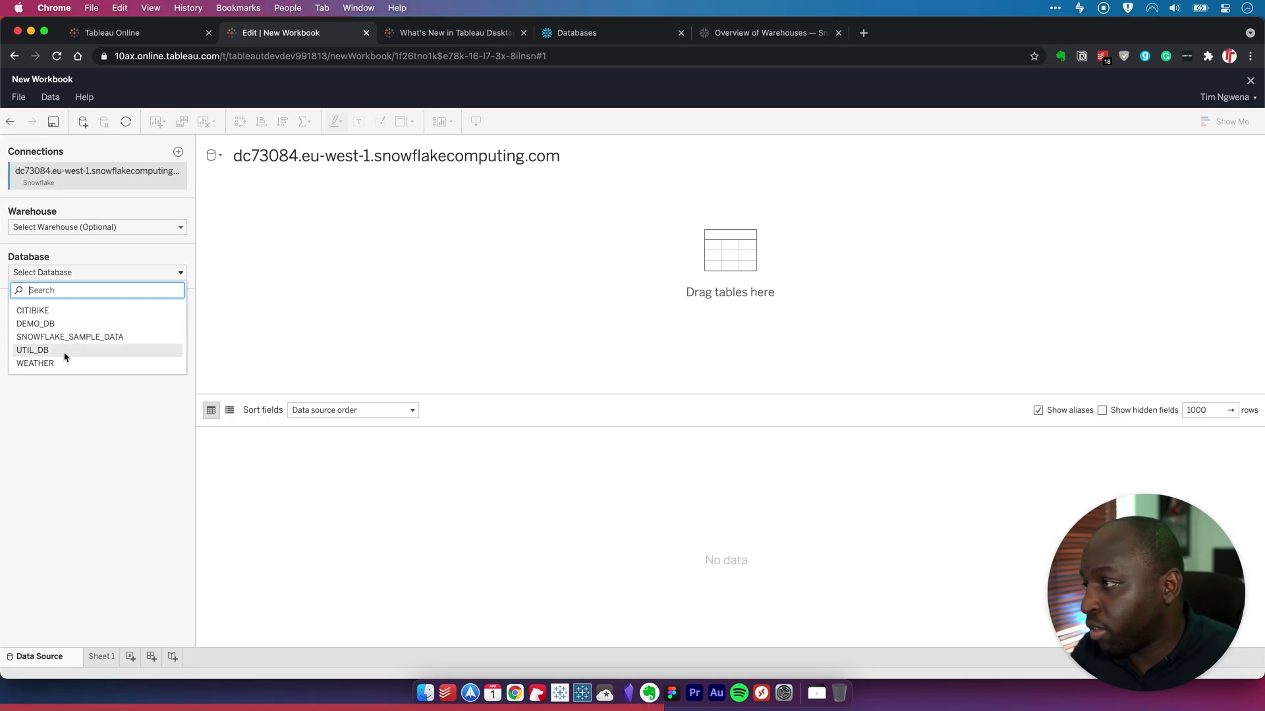
pyautogui.click(73, 337)
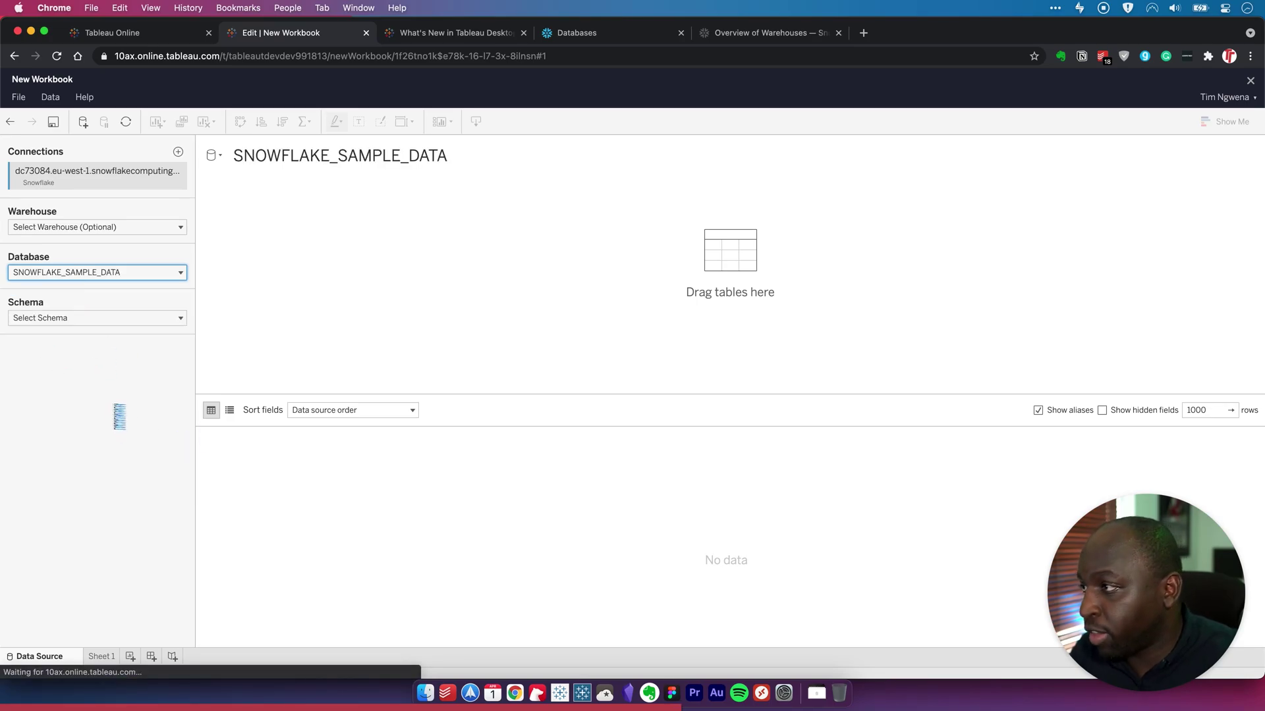
pyautogui.click(72, 318)
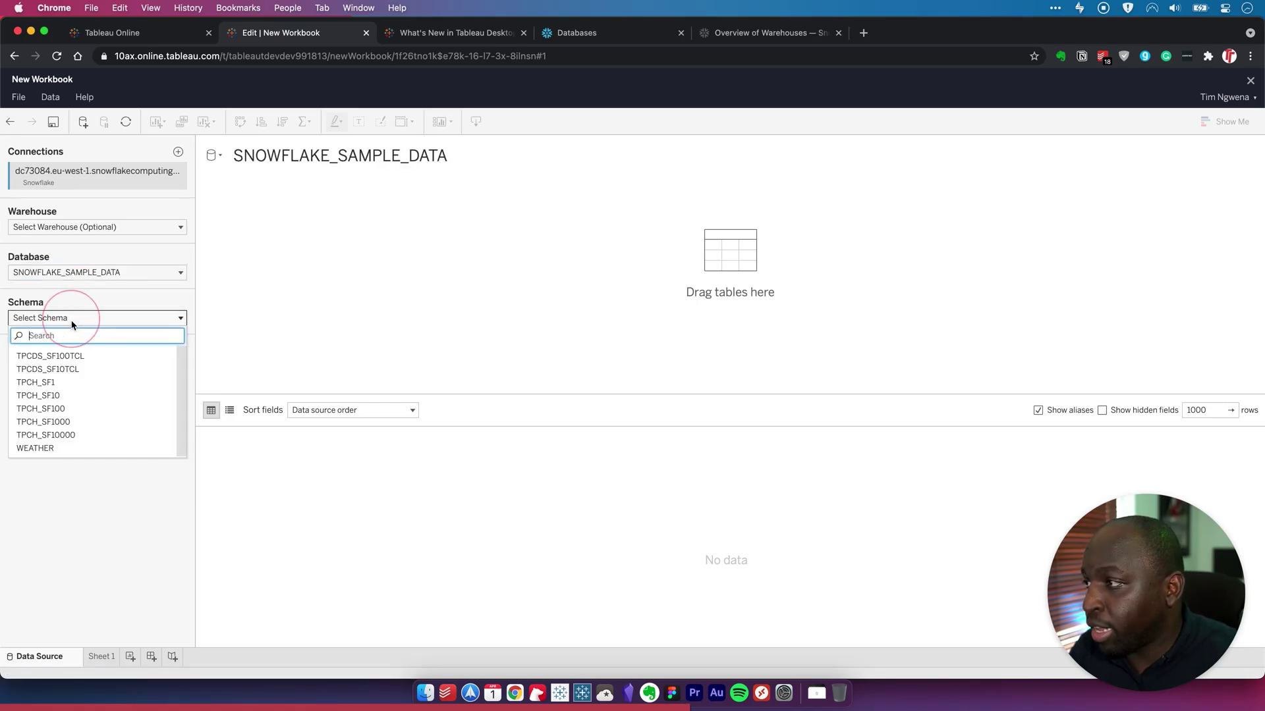
pyautogui.click(78, 409)
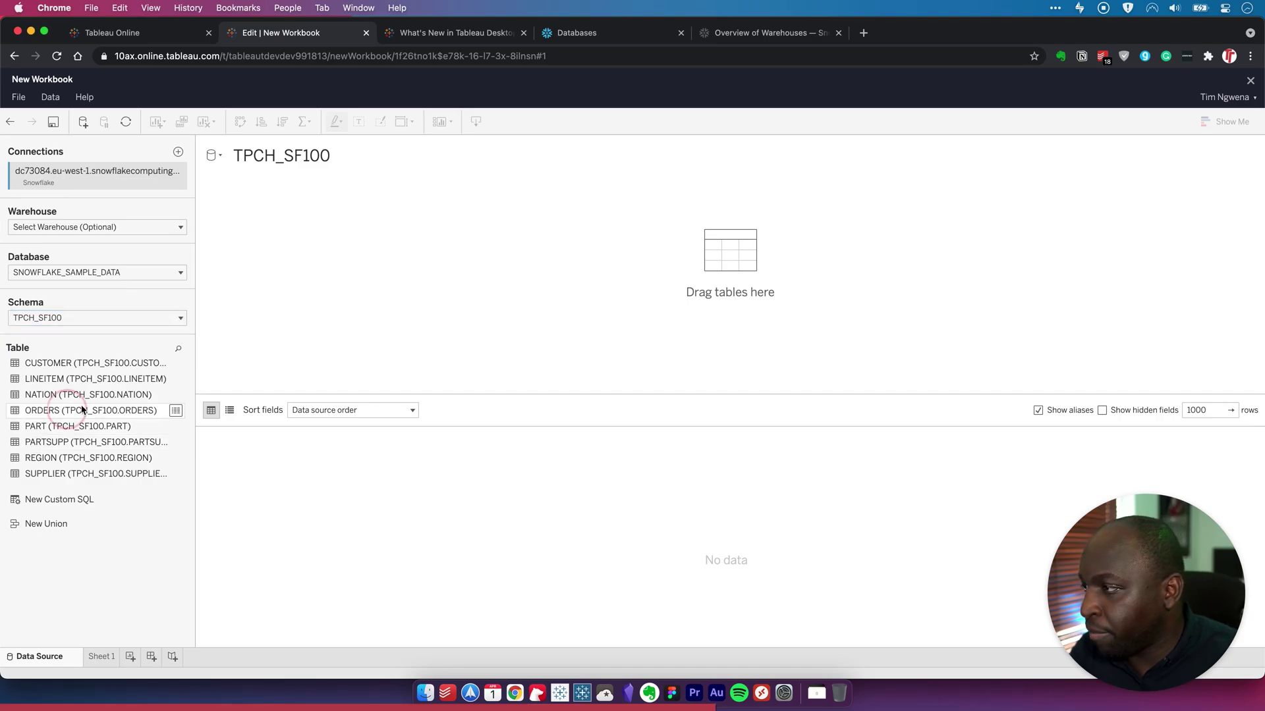
# - Add ORDERS and CUSTOMER tables, relating them on O Custkey = C Custkey
pyautogui.moveTo(99, 410); pyautogui.dragTo(369, 236)
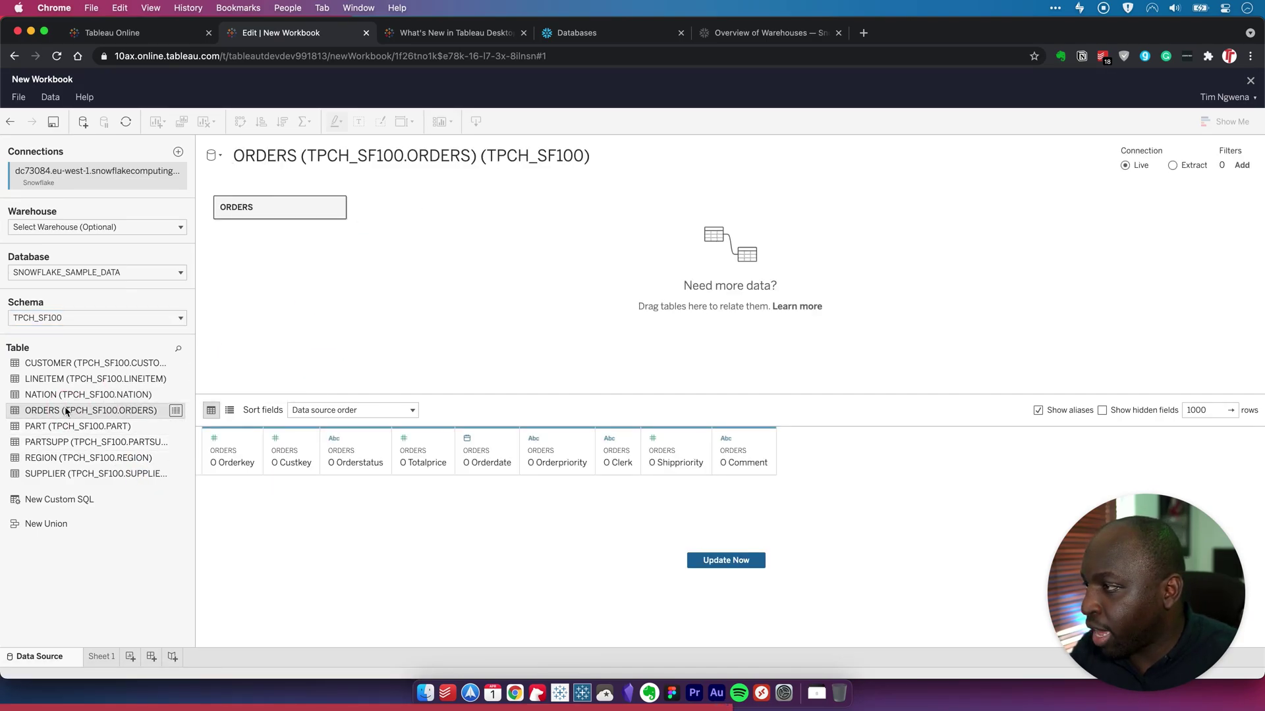
pyautogui.moveTo(66, 362); pyautogui.dragTo(527, 240)
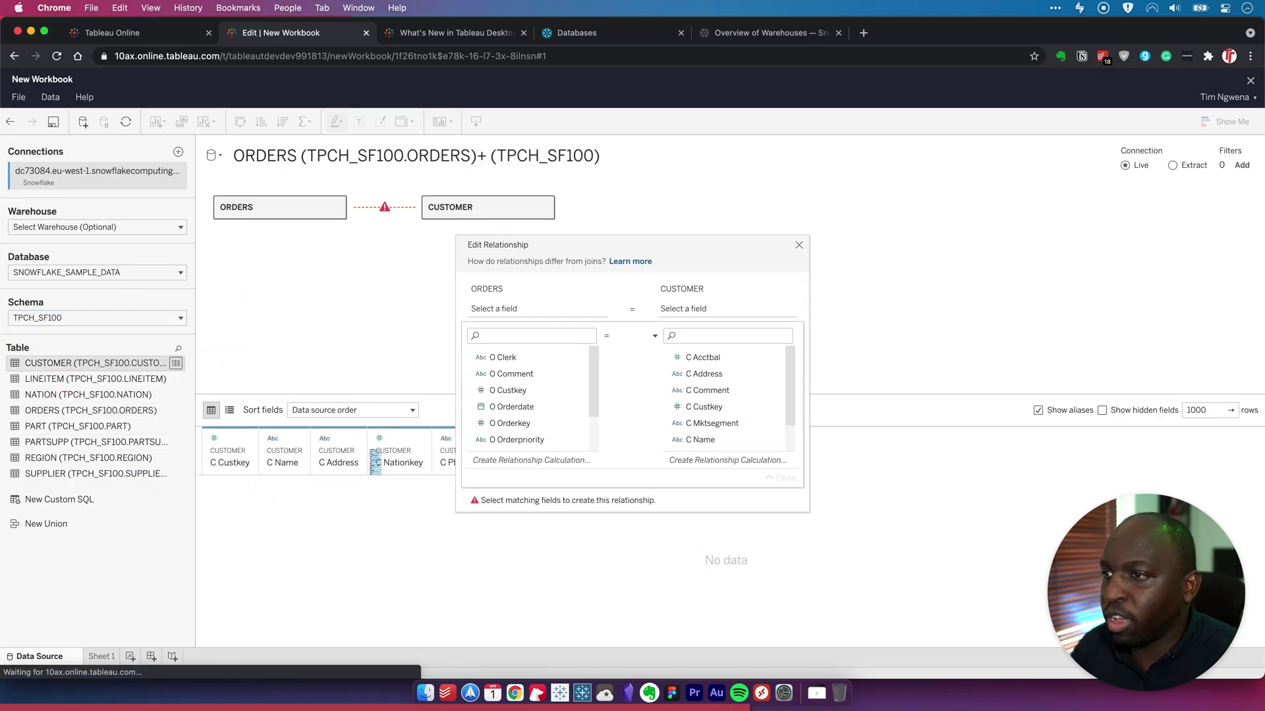
pyautogui.click(532, 393)
pyautogui.click(703, 407)
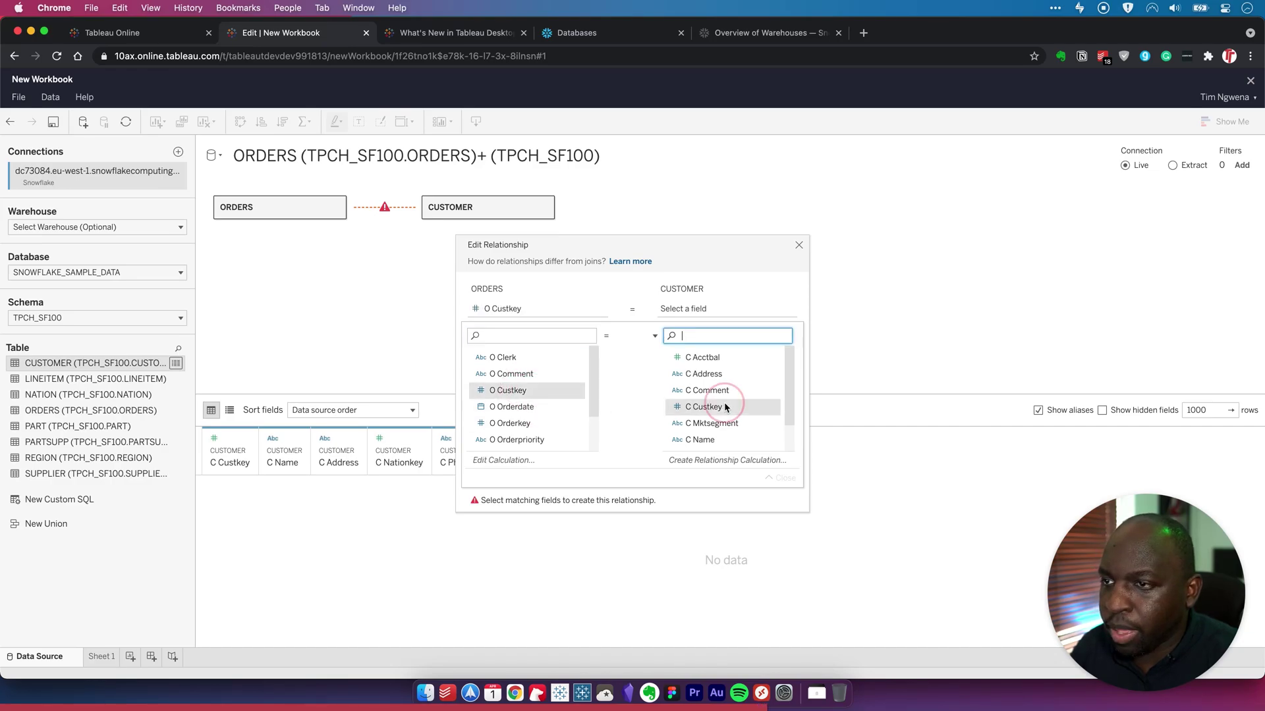
pyautogui.click(799, 245)
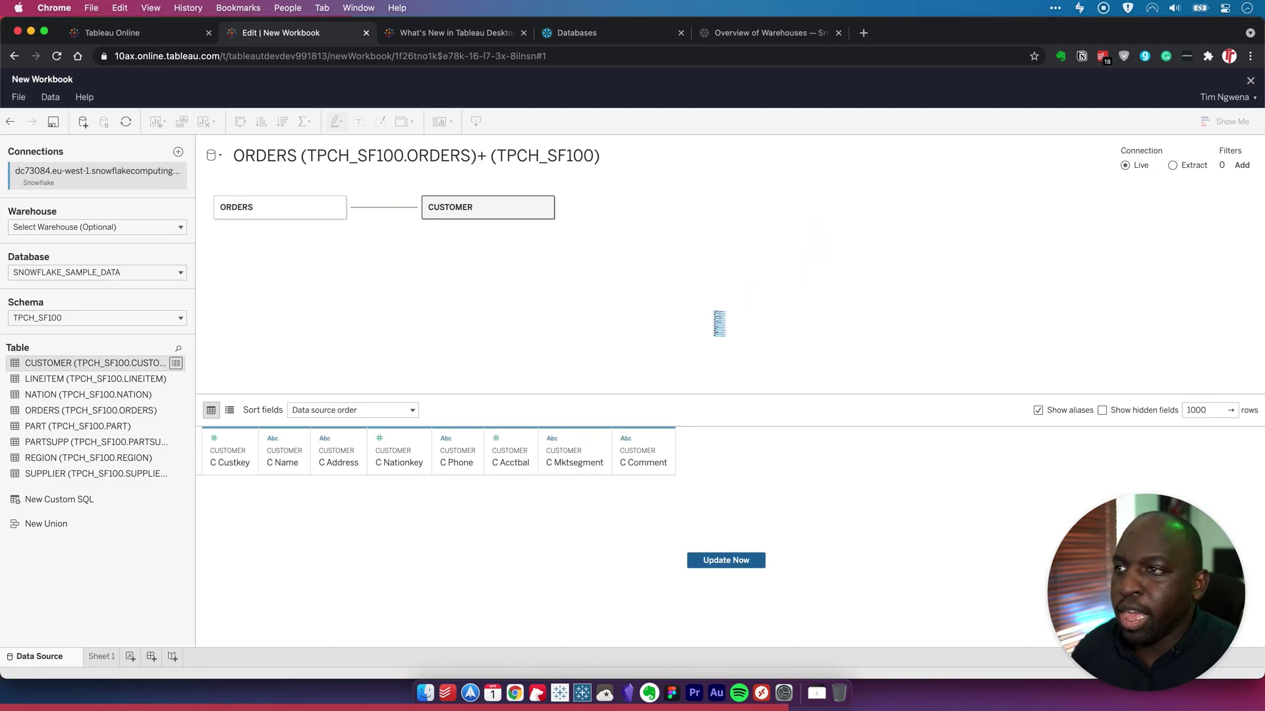
# - Show the 150,000,000 ORDERS count as text on Sheet 1, then switch to Snowflake
pyautogui.click(106, 657)
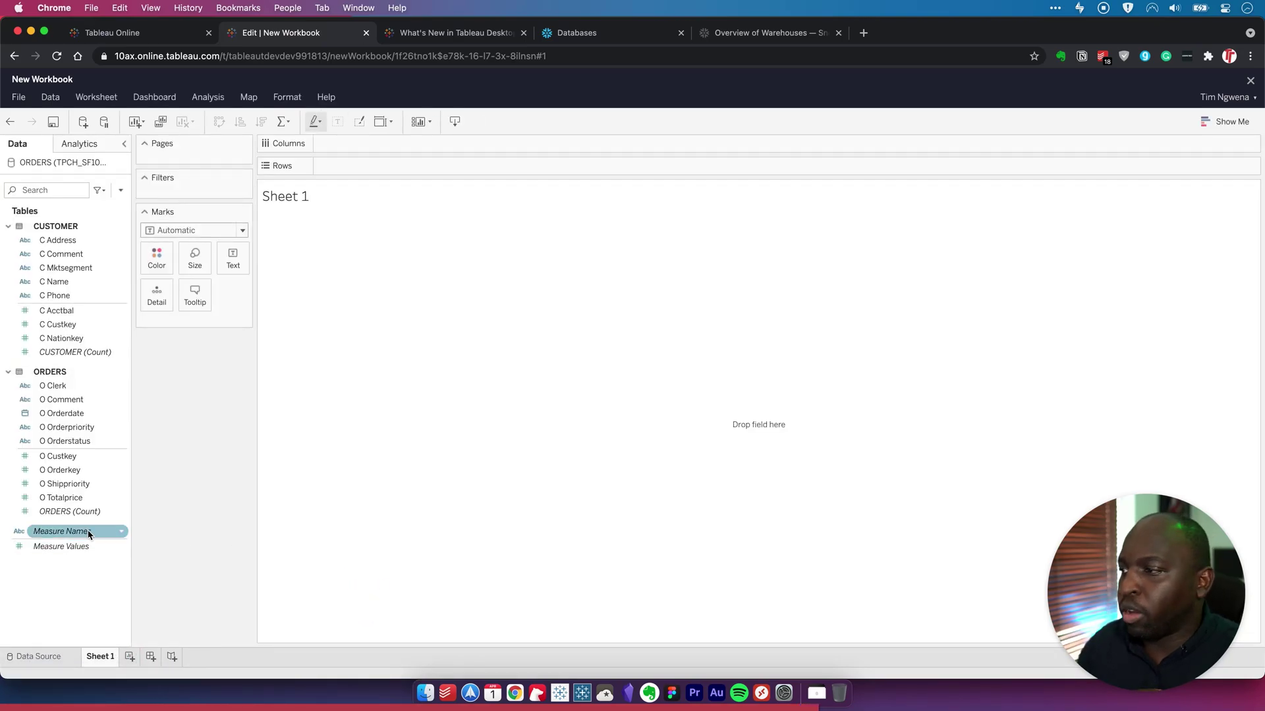
pyautogui.moveTo(71, 512); pyautogui.dragTo(234, 263)
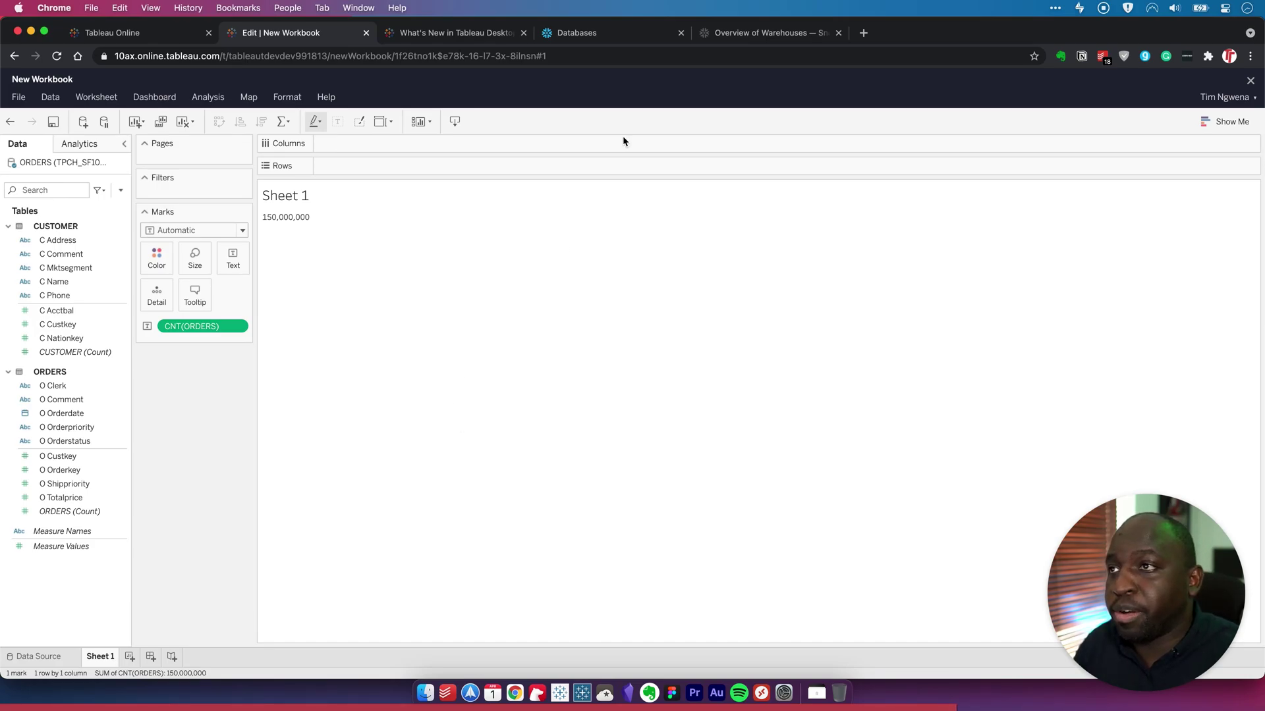
pyautogui.click(577, 33)
pyautogui.click(257, 537)
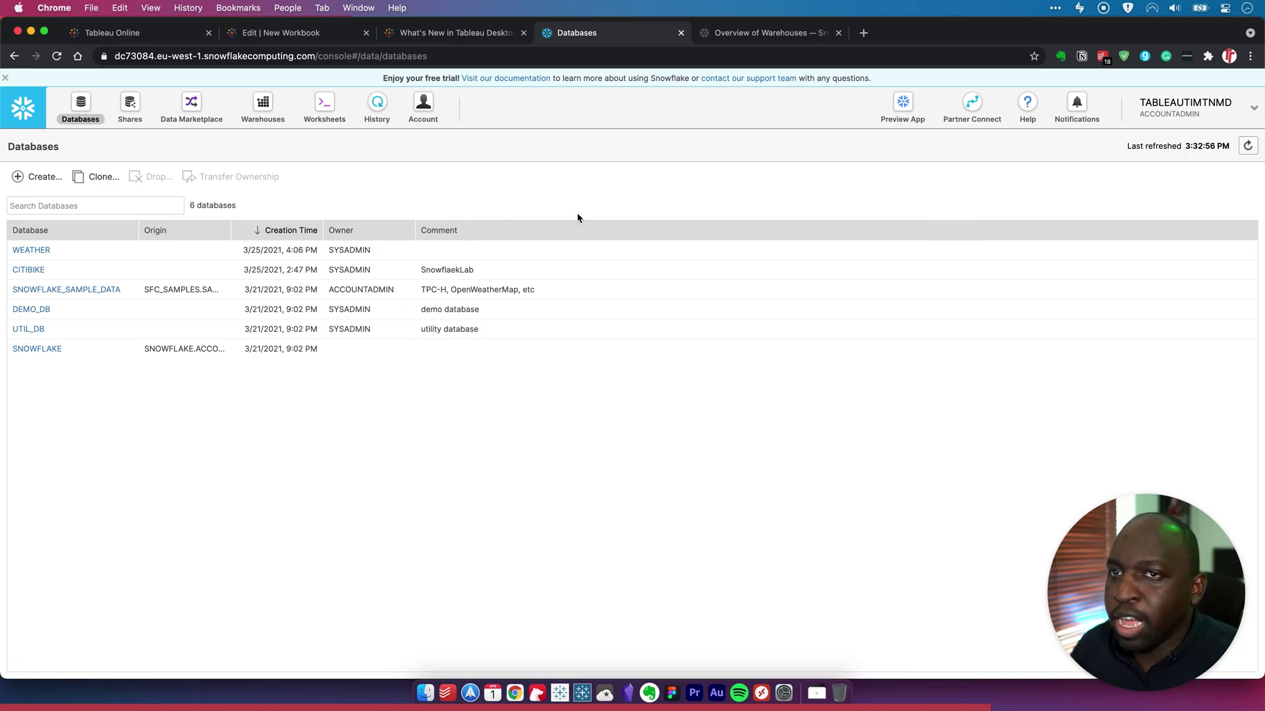
# - Refresh the query history and inspect the SQL text of the SELECT SUM(1) order-count query
pyautogui.click(1184, 112)
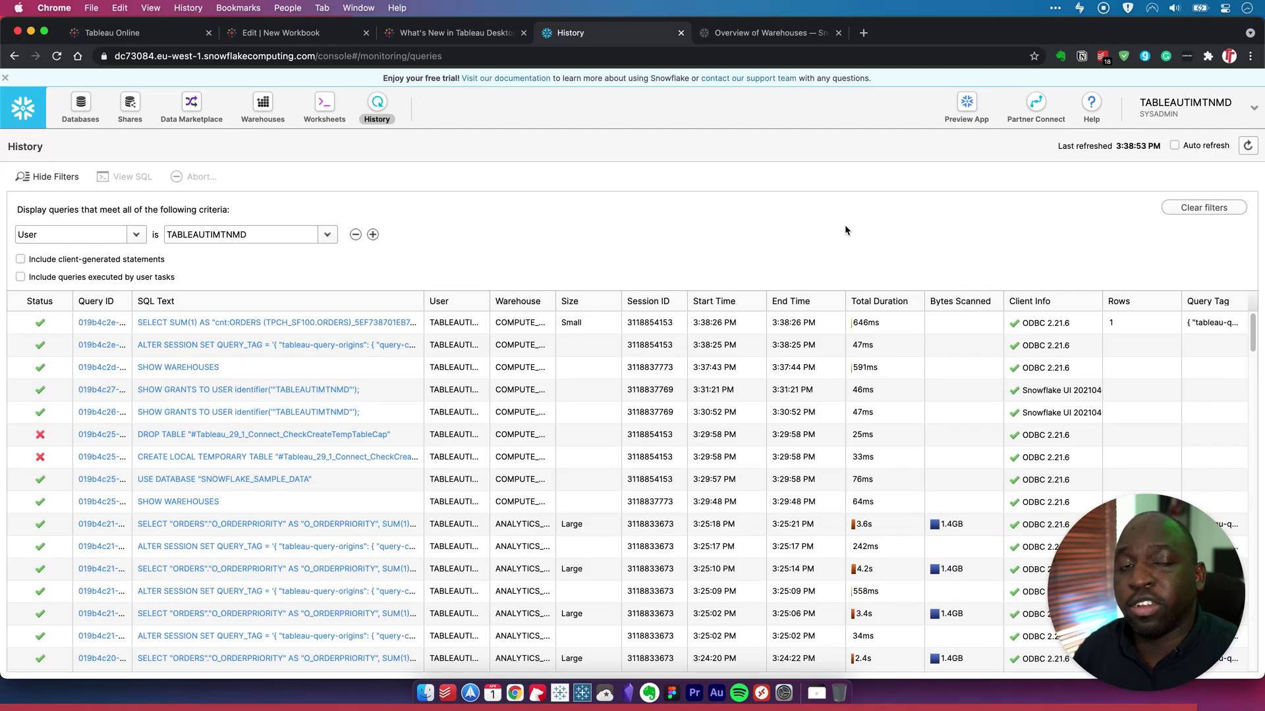
pyautogui.click(1247, 146)
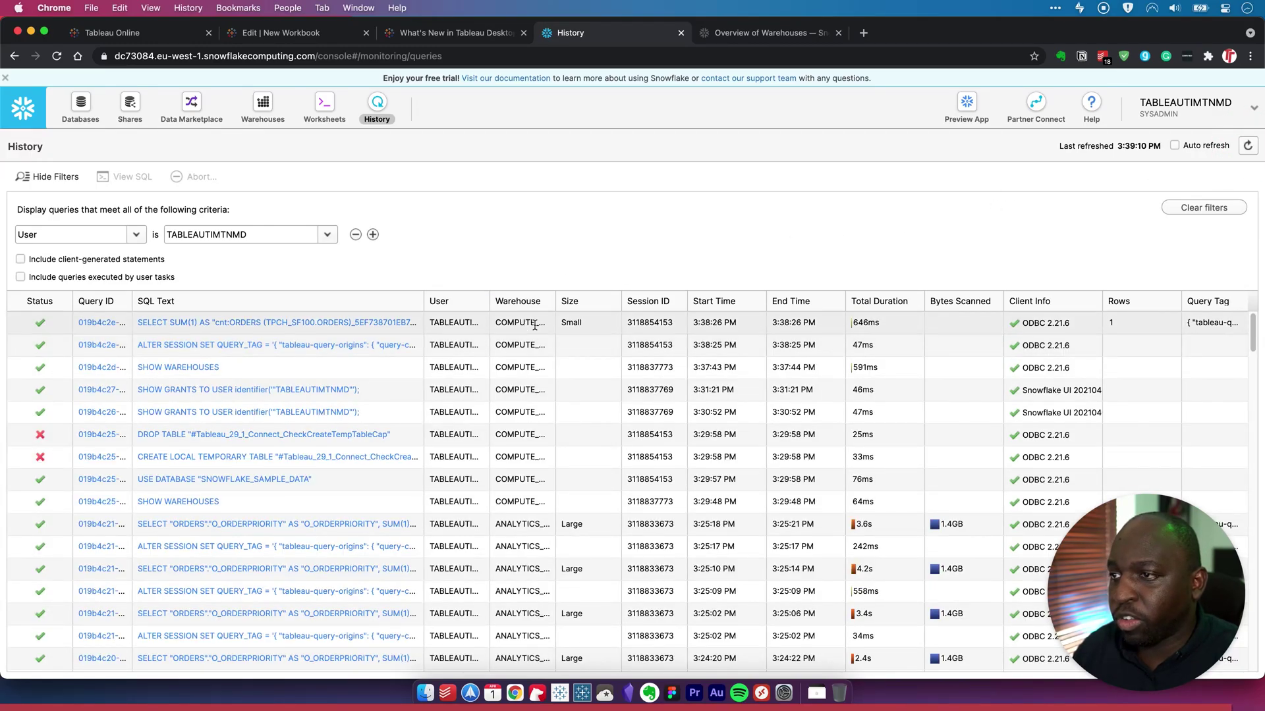
pyautogui.click(586, 302)
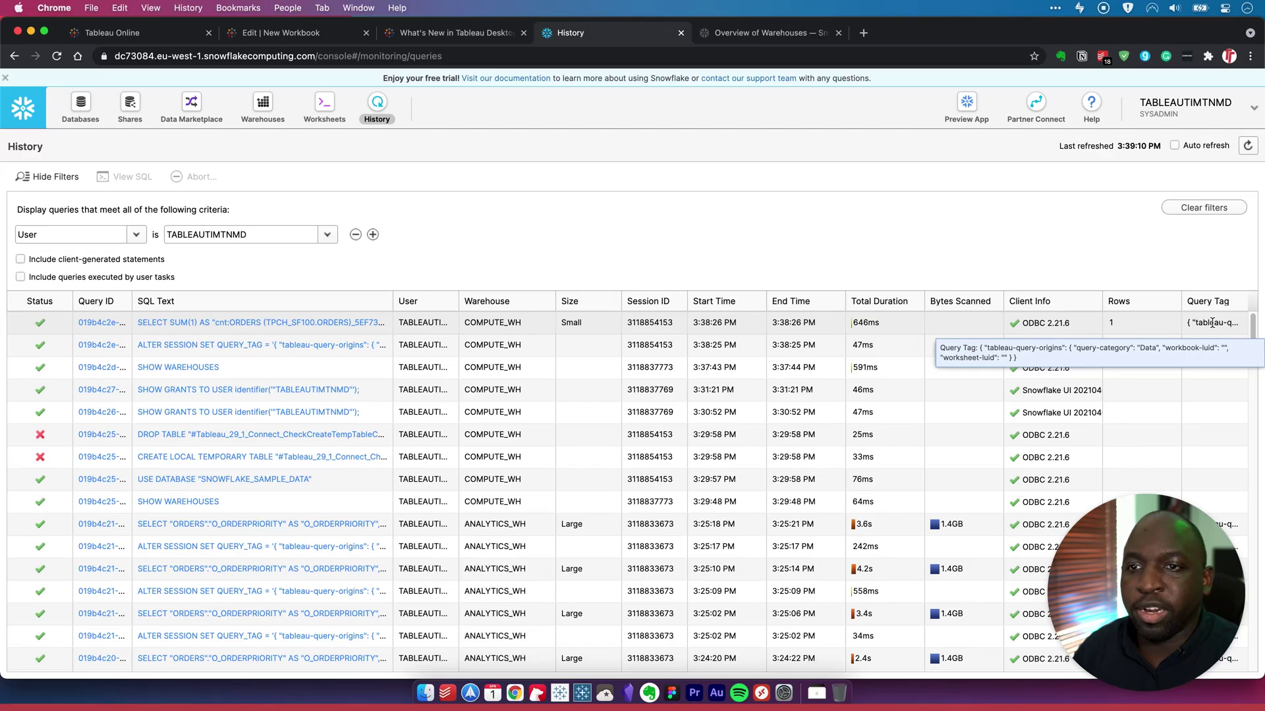
pyautogui.click(1212, 323)
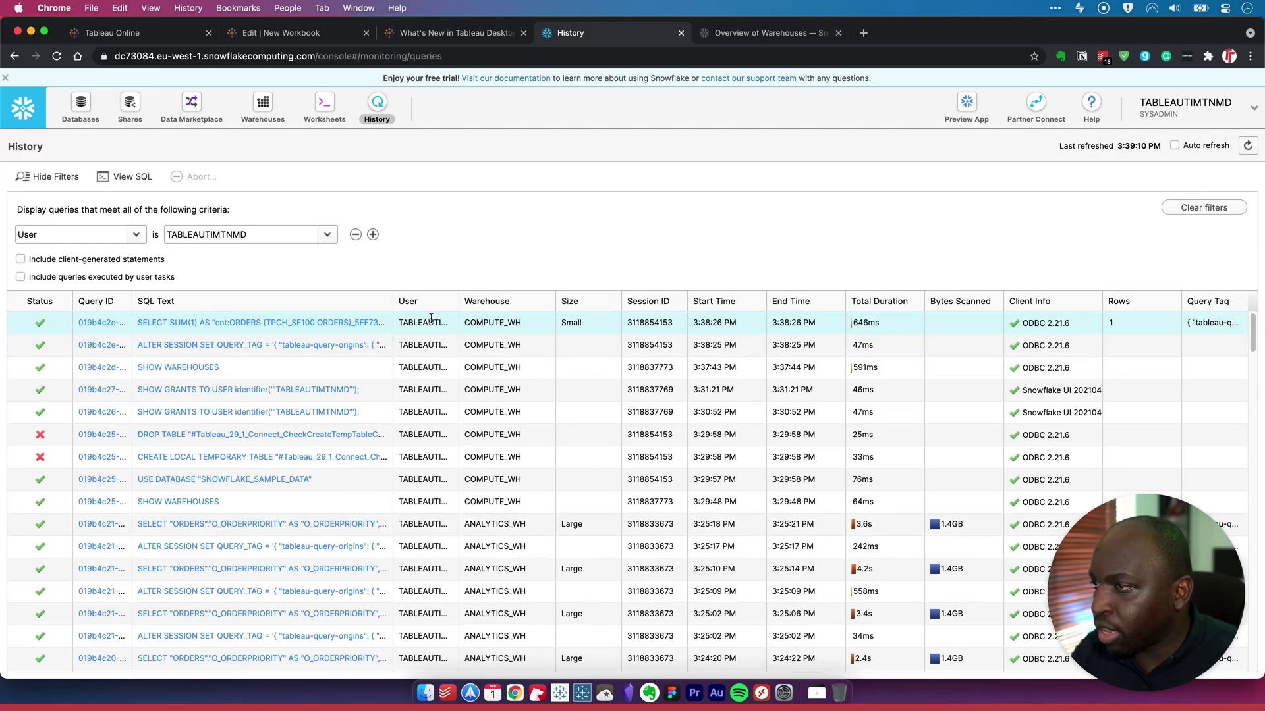
pyautogui.click(364, 323)
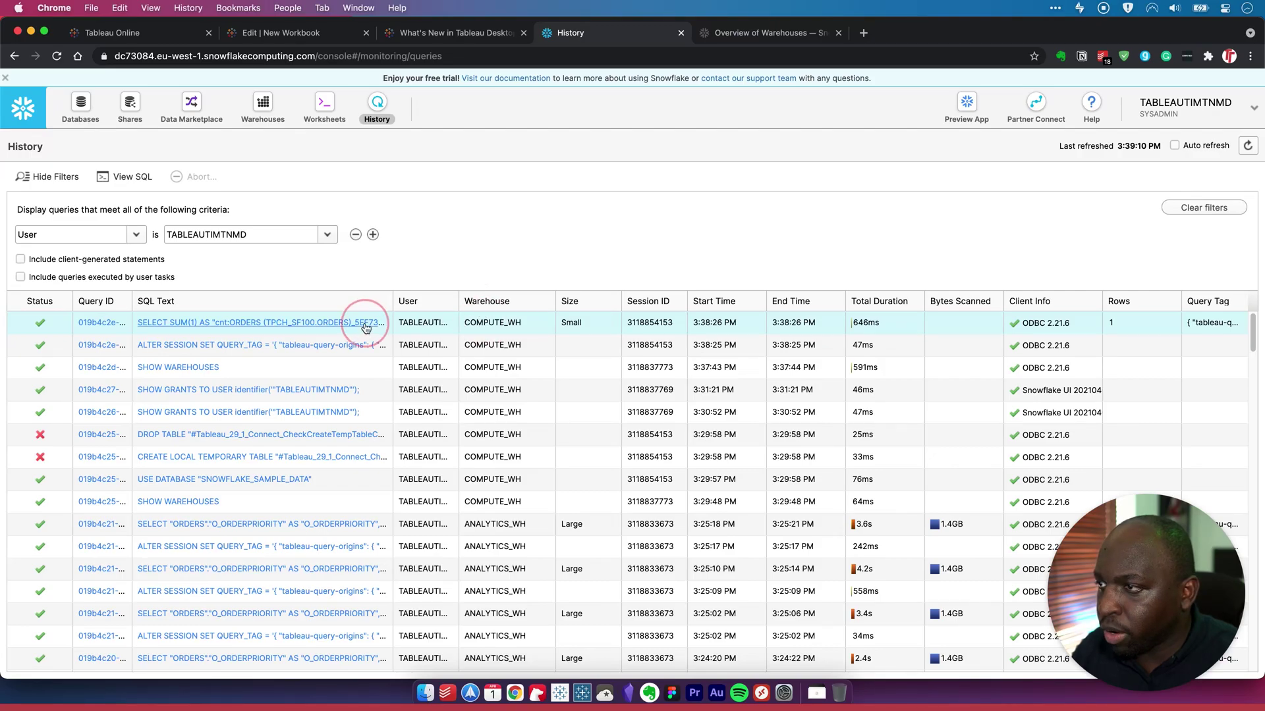
pyautogui.moveTo(559, 381); pyautogui.dragTo(480, 346)
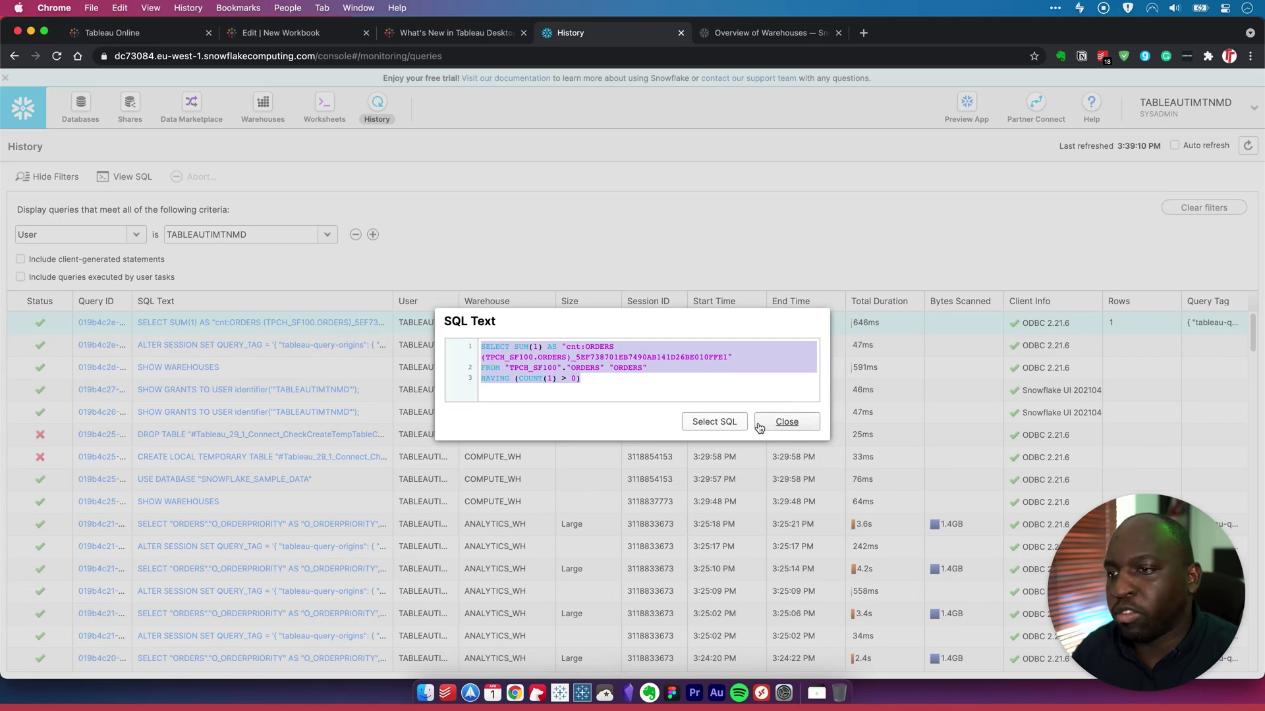
pyautogui.click(792, 425)
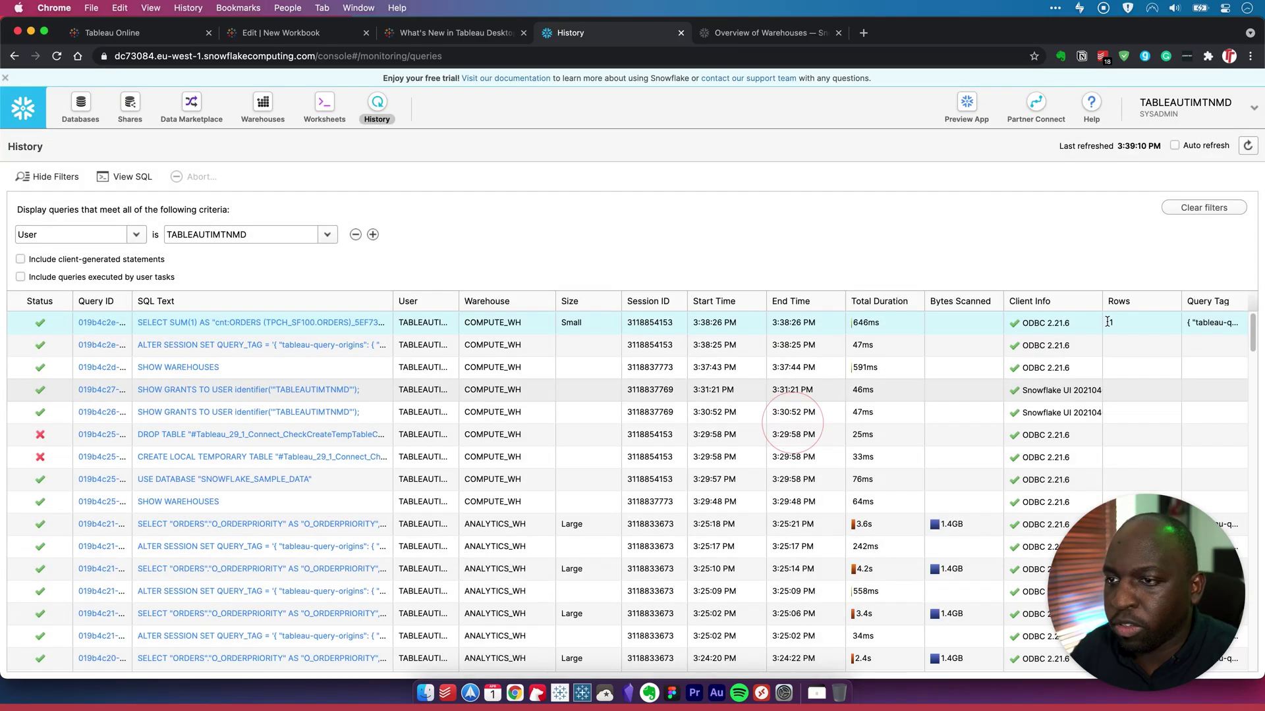
# - Switch the active Snowflake role to ACCOUNTADMIN
pyautogui.click(1249, 115)
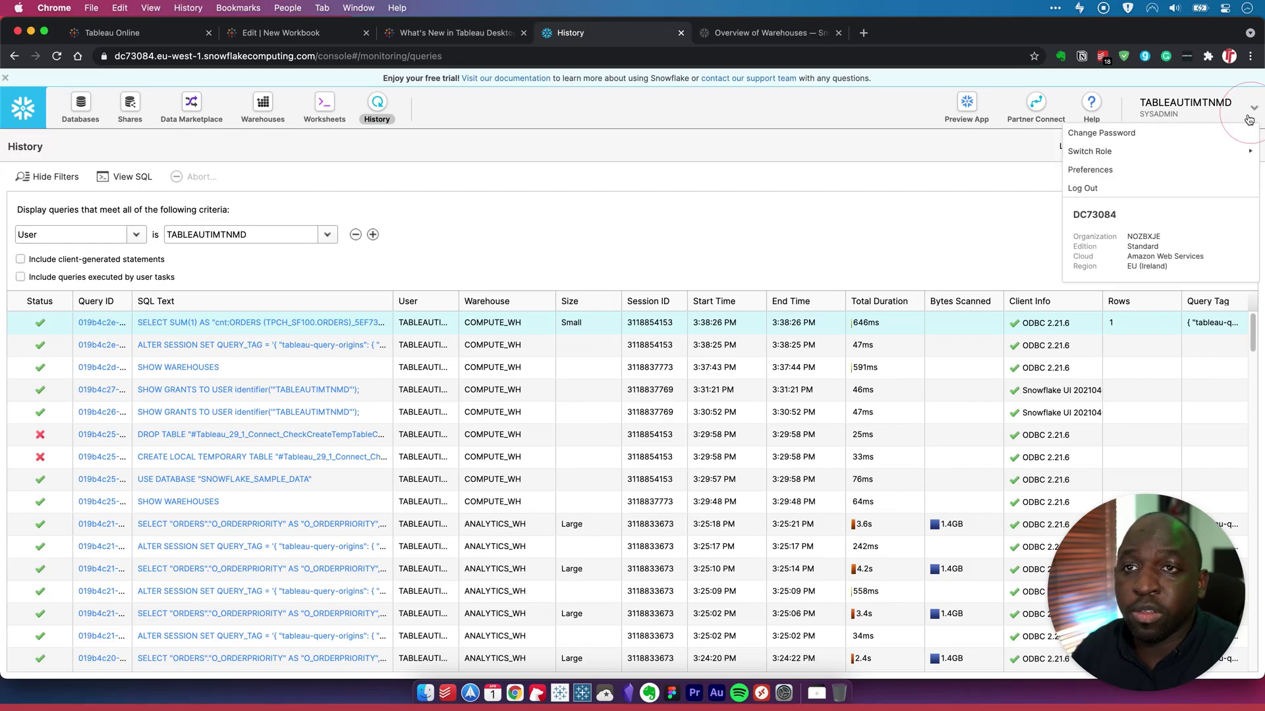
pyautogui.moveTo(1160, 162)
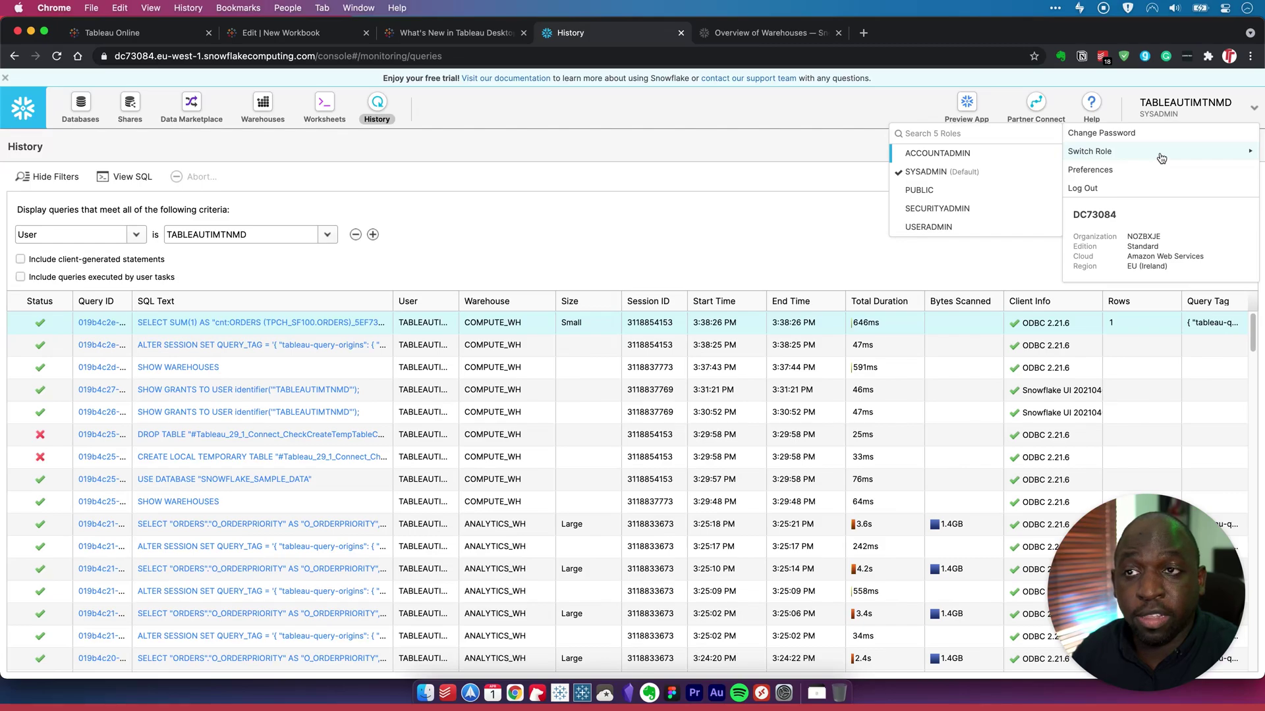
pyautogui.click(998, 158)
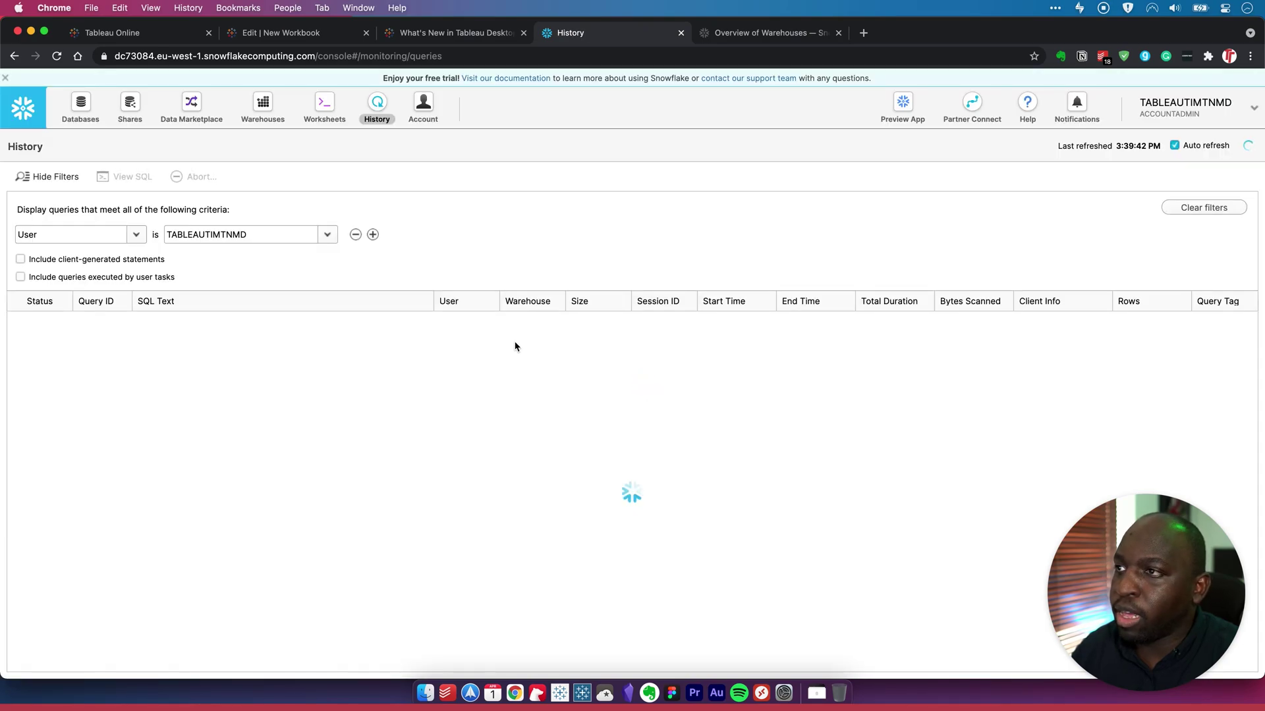
# - List account users to confirm COMPUTE_WH as default warehouse, then go to the warehouse docs
pyautogui.click(424, 107)
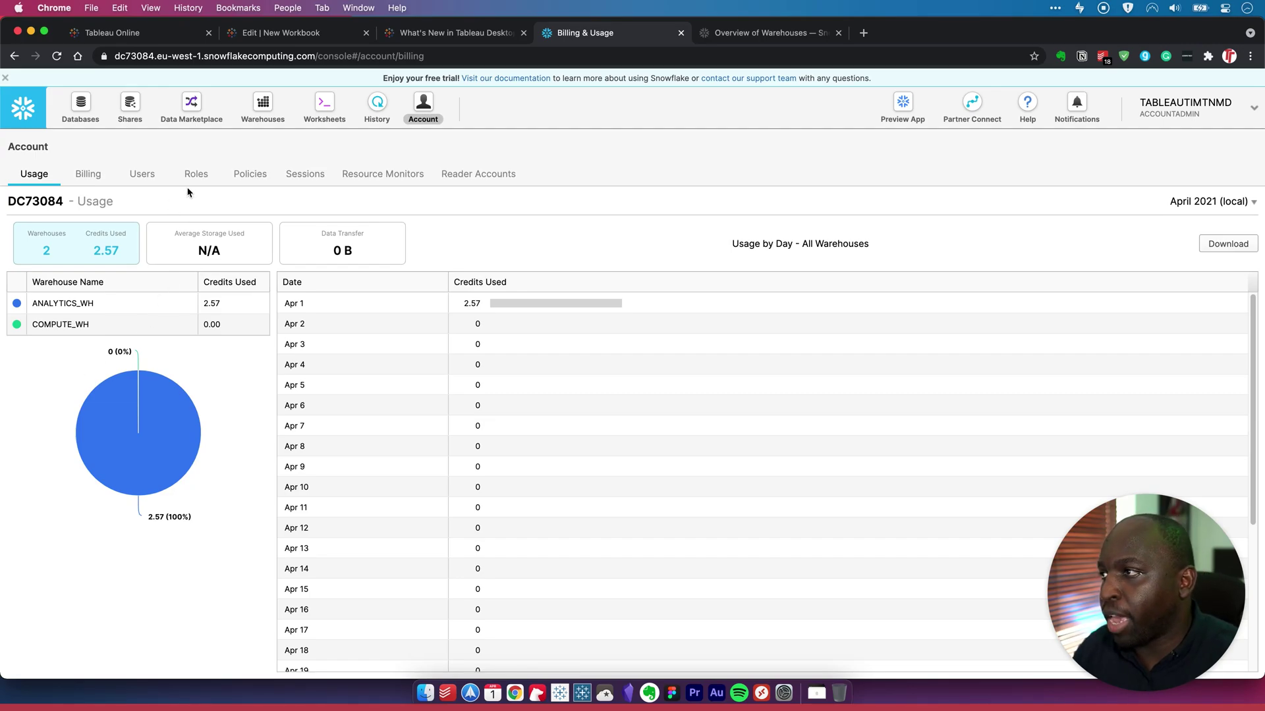
pyautogui.click(148, 175)
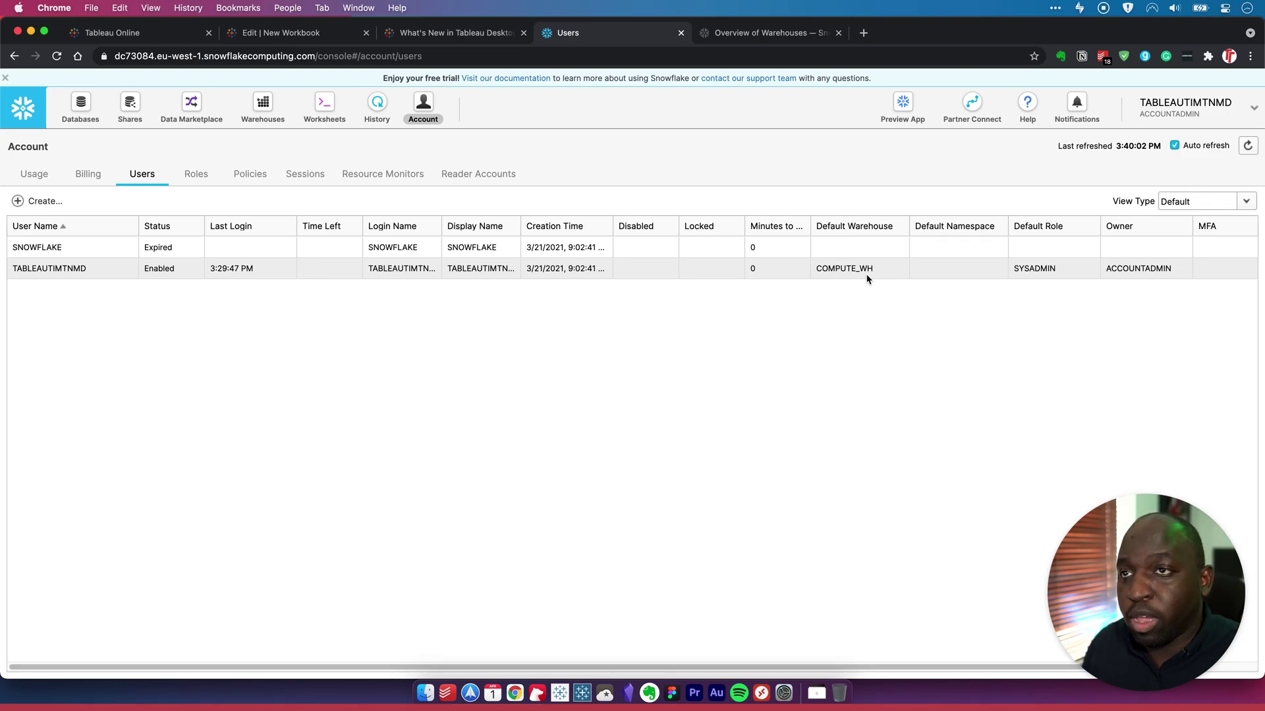
pyautogui.click(774, 35)
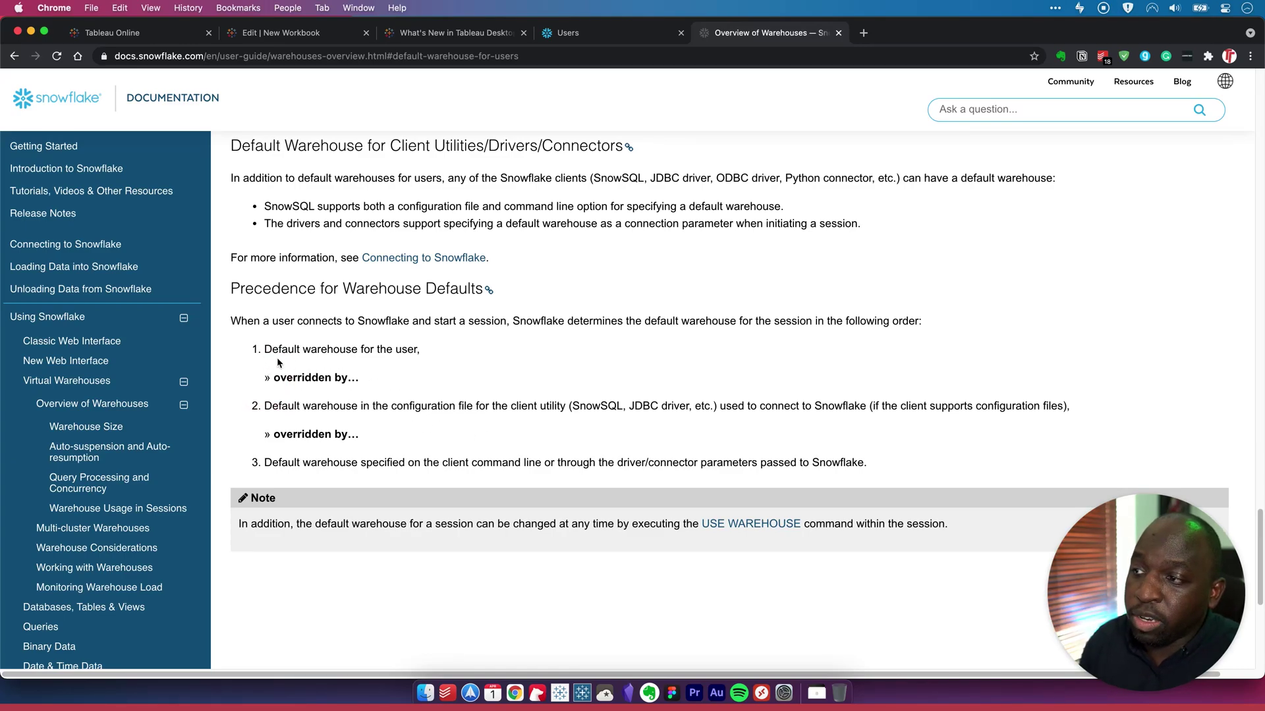
# - Highlight precedence rules for the user default warehouse and the connector-specified warehouse
pyautogui.moveTo(259, 353); pyautogui.dragTo(427, 354)
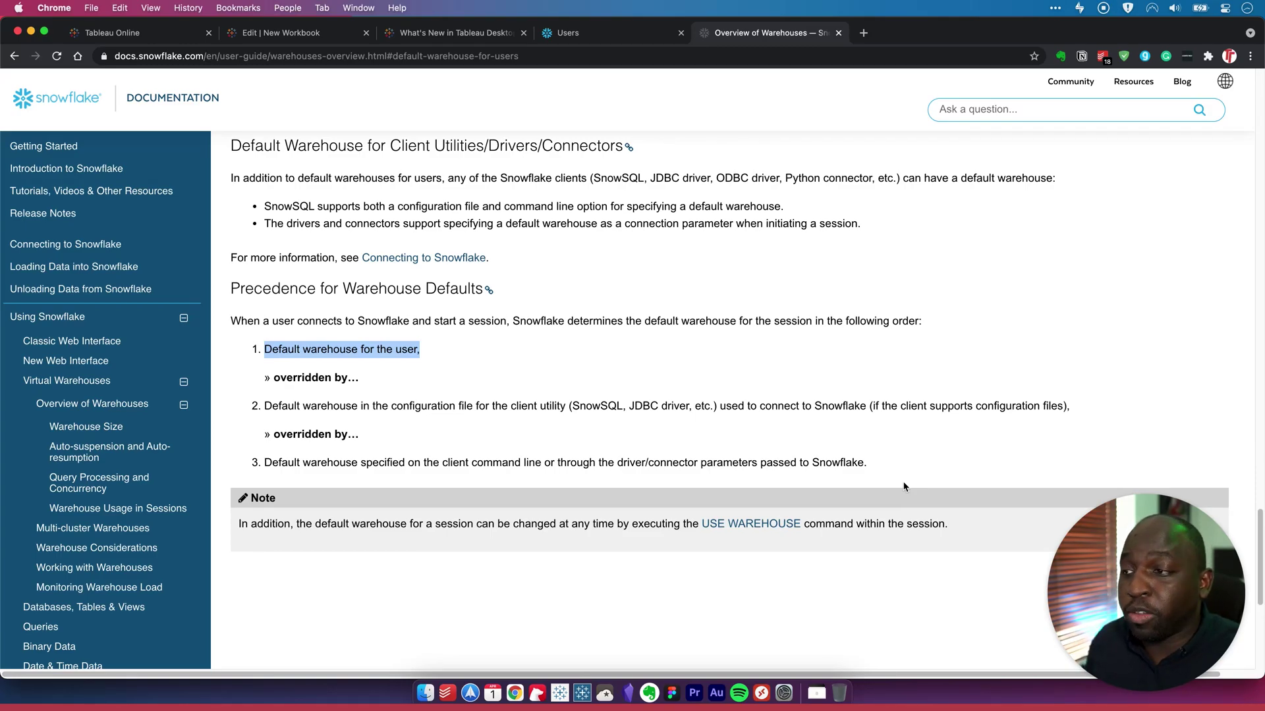
pyautogui.moveTo(881, 465); pyautogui.dragTo(234, 459)
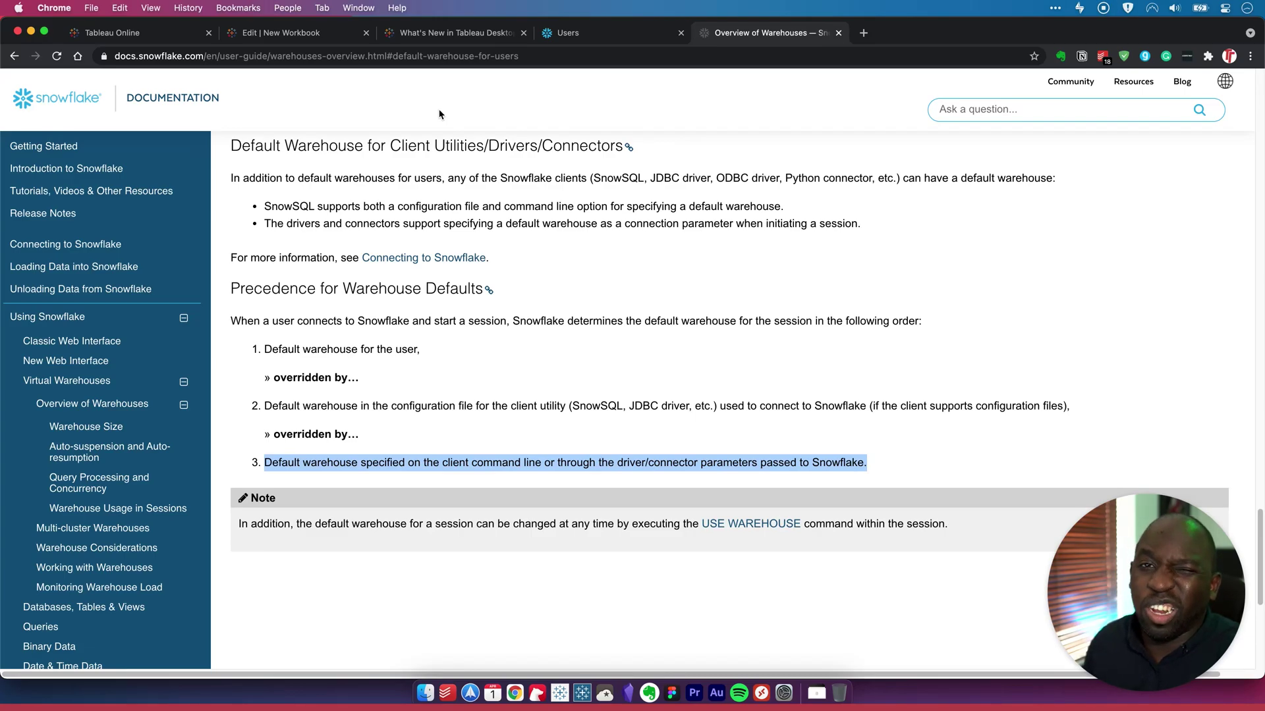
# - Edit the Tableau data source and list warehouses ANALYTICS_WH, COMPUTE_WH and MEDIUM_WH
pyautogui.click(310, 37)
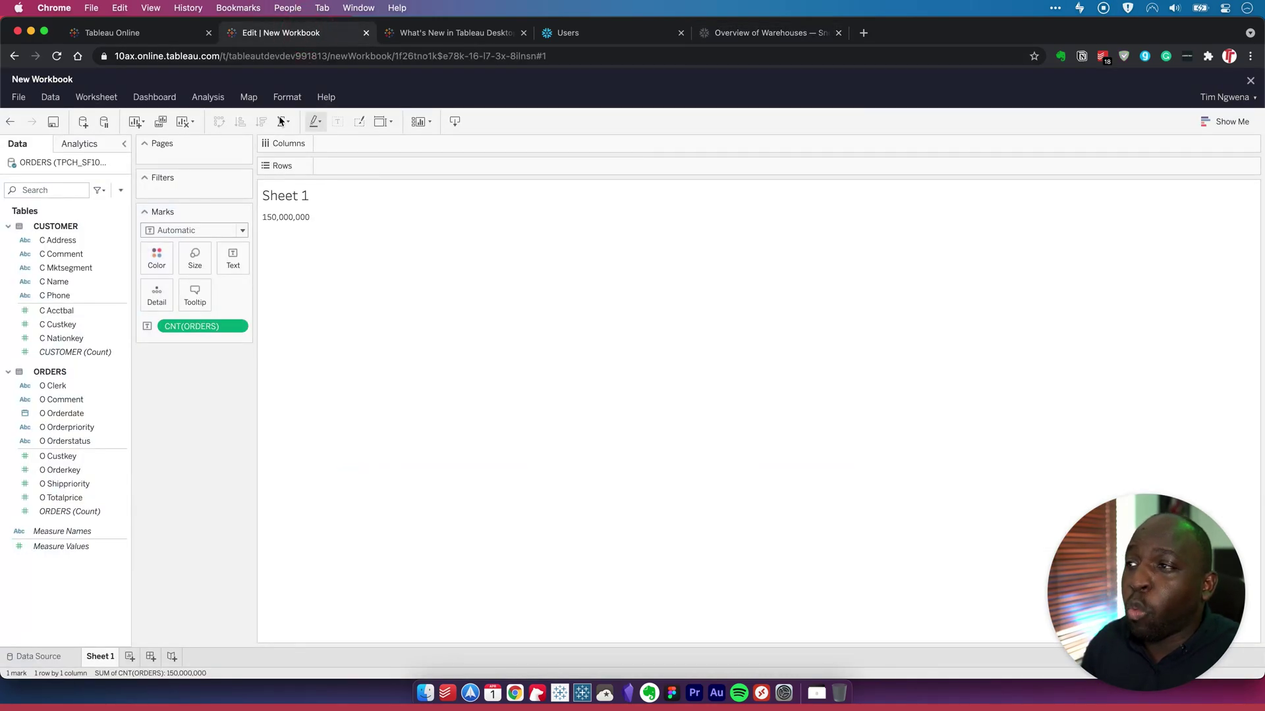
pyautogui.click(122, 167)
pyautogui.click(57, 187)
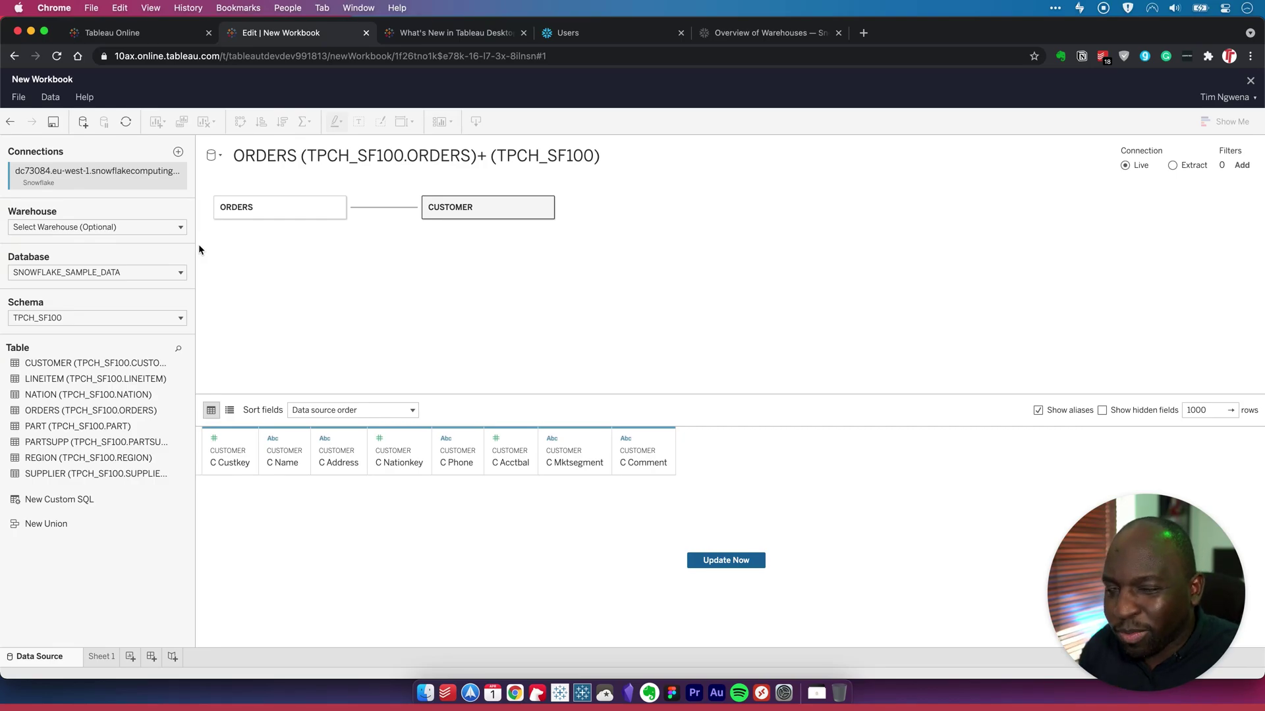
pyautogui.click(148, 227)
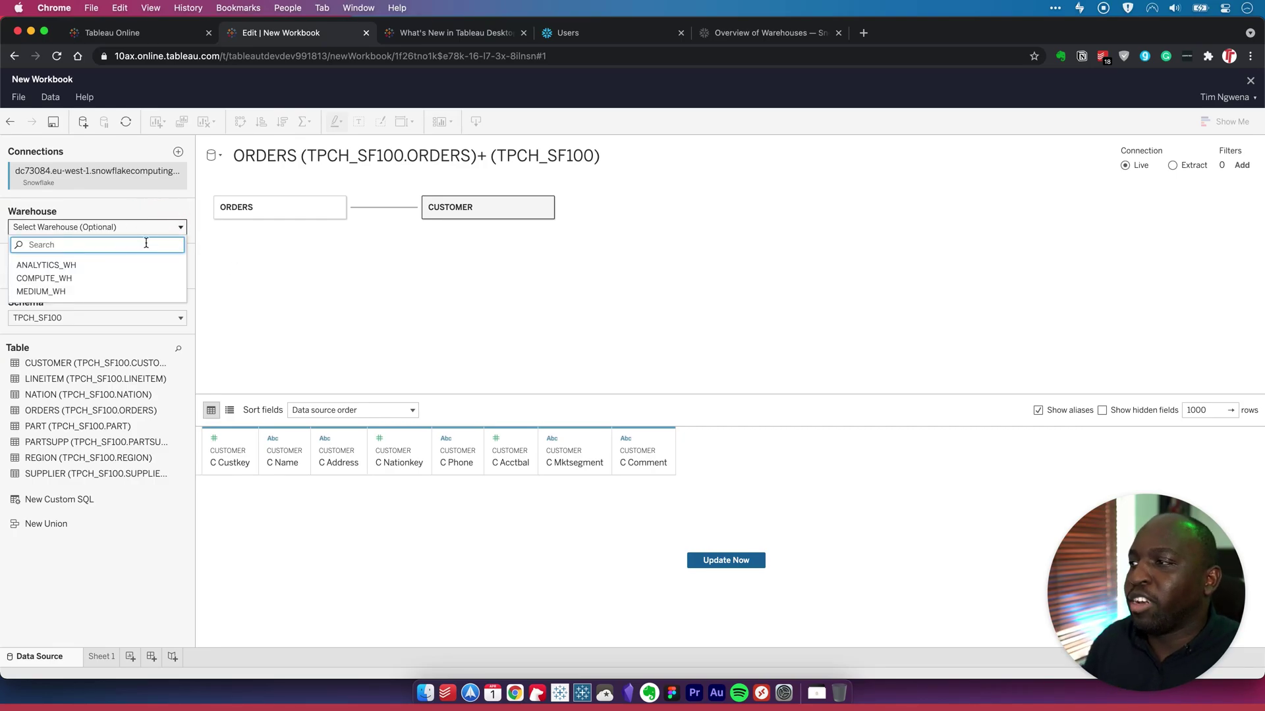